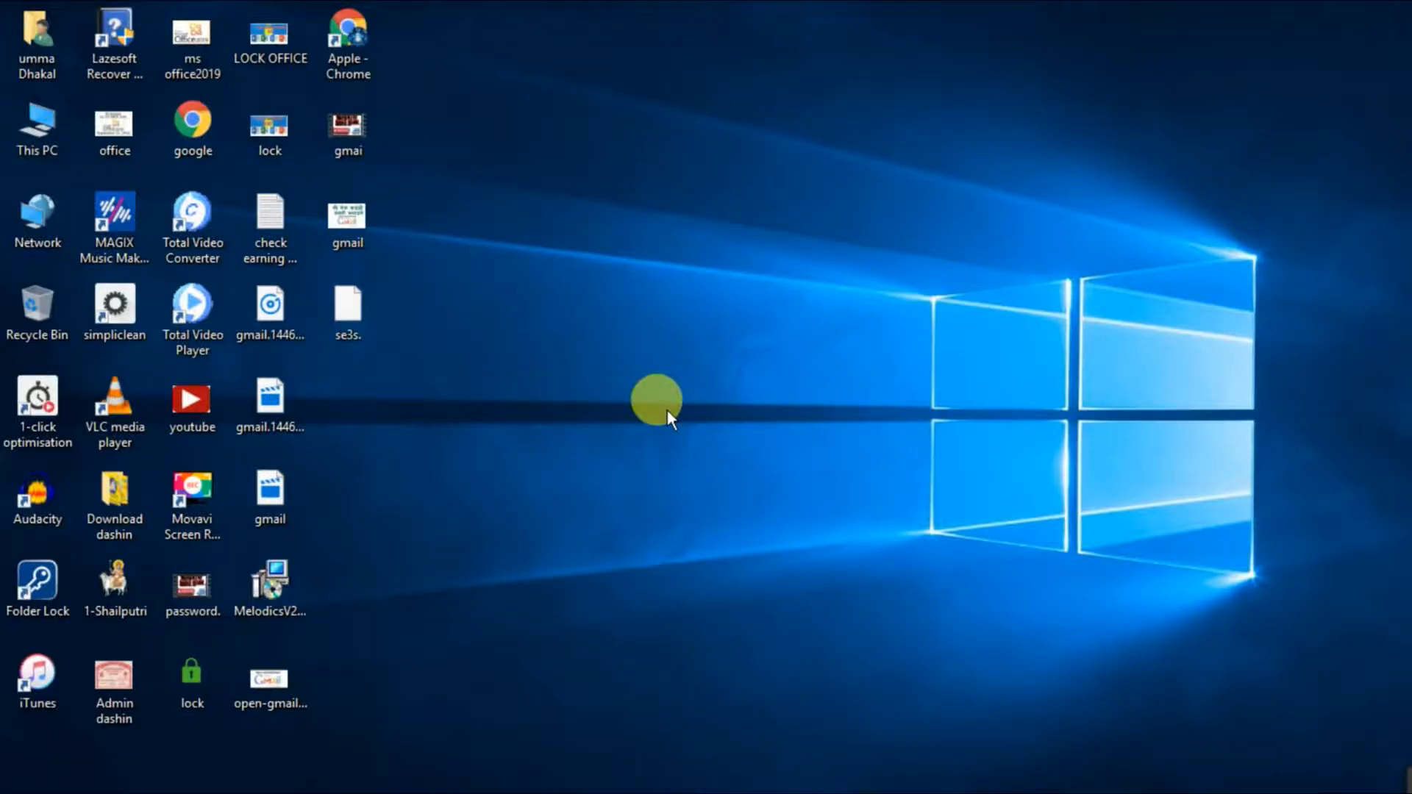
- Launch Chrome from the google shortcut on the desktop
double_click(208, 136)
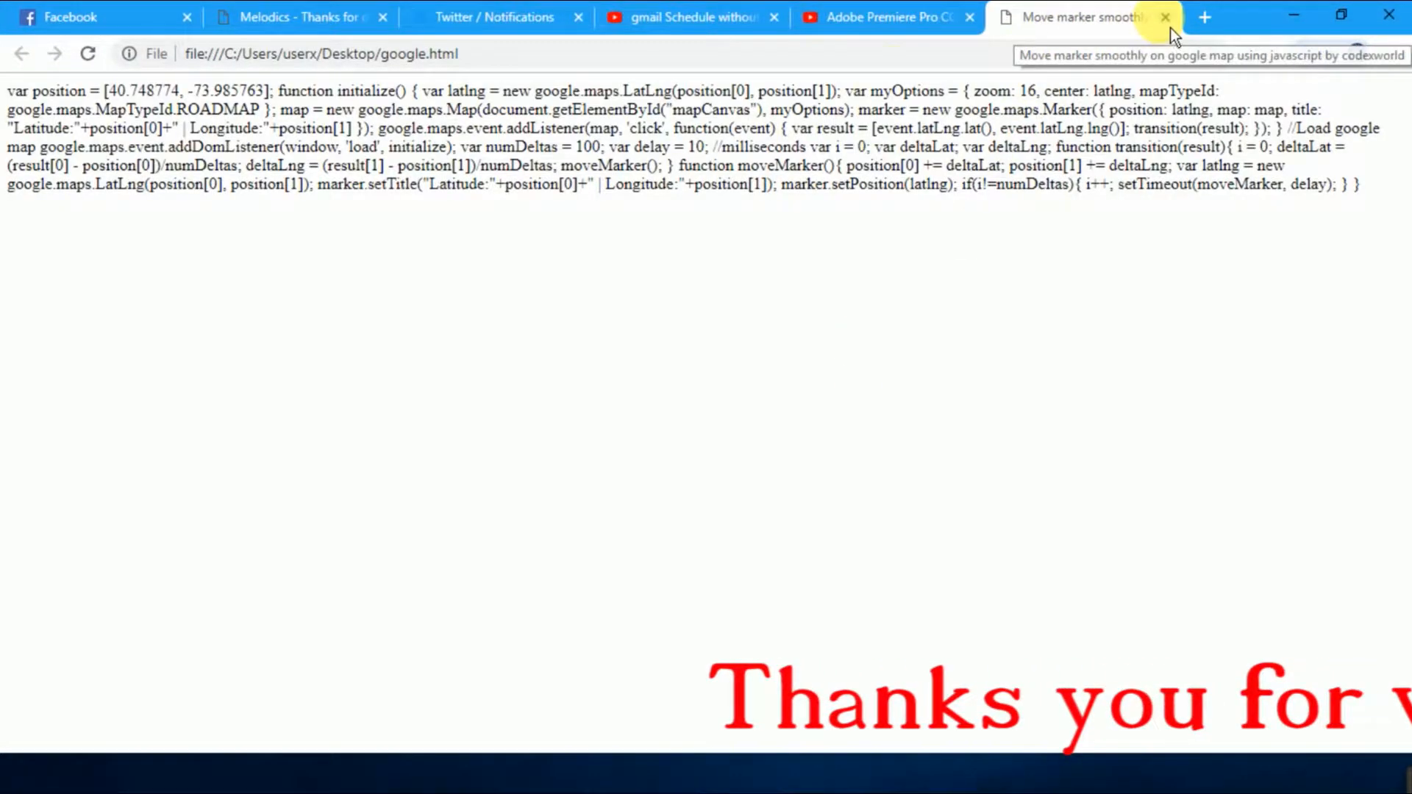
- Go to google.com, search for gmail, start sign-in and choose the Charlie Production account
left_click(831, 53)
type("google")
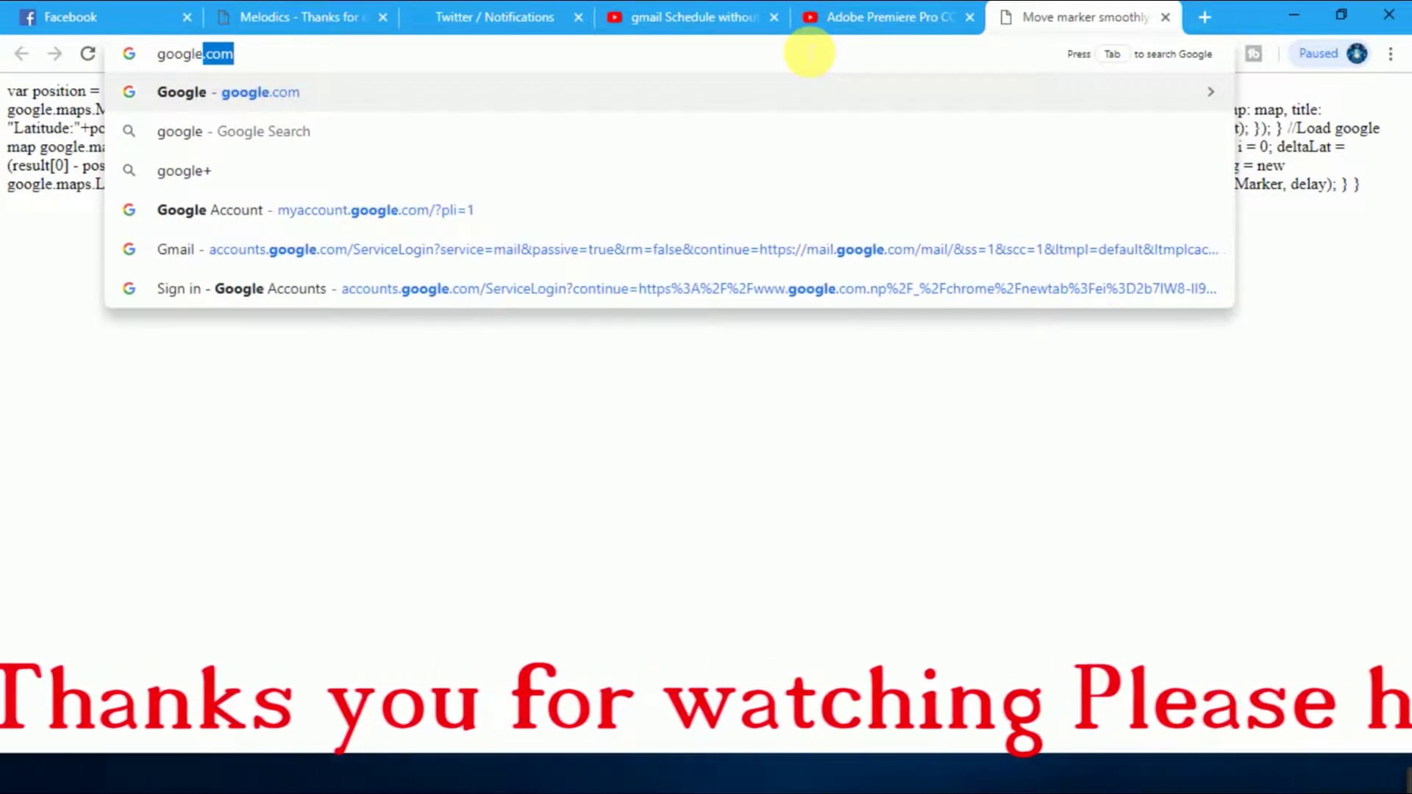
key("Return")
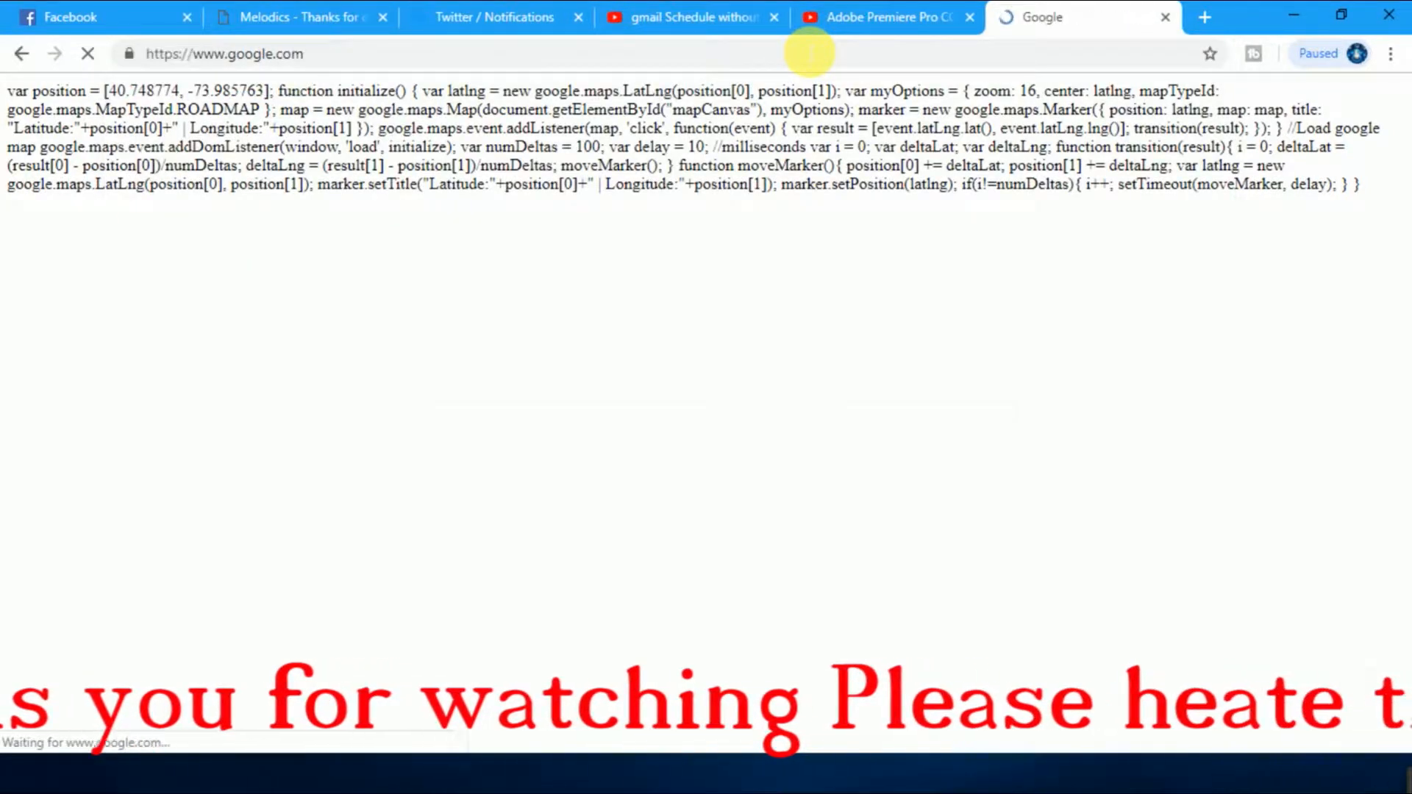
type("g")
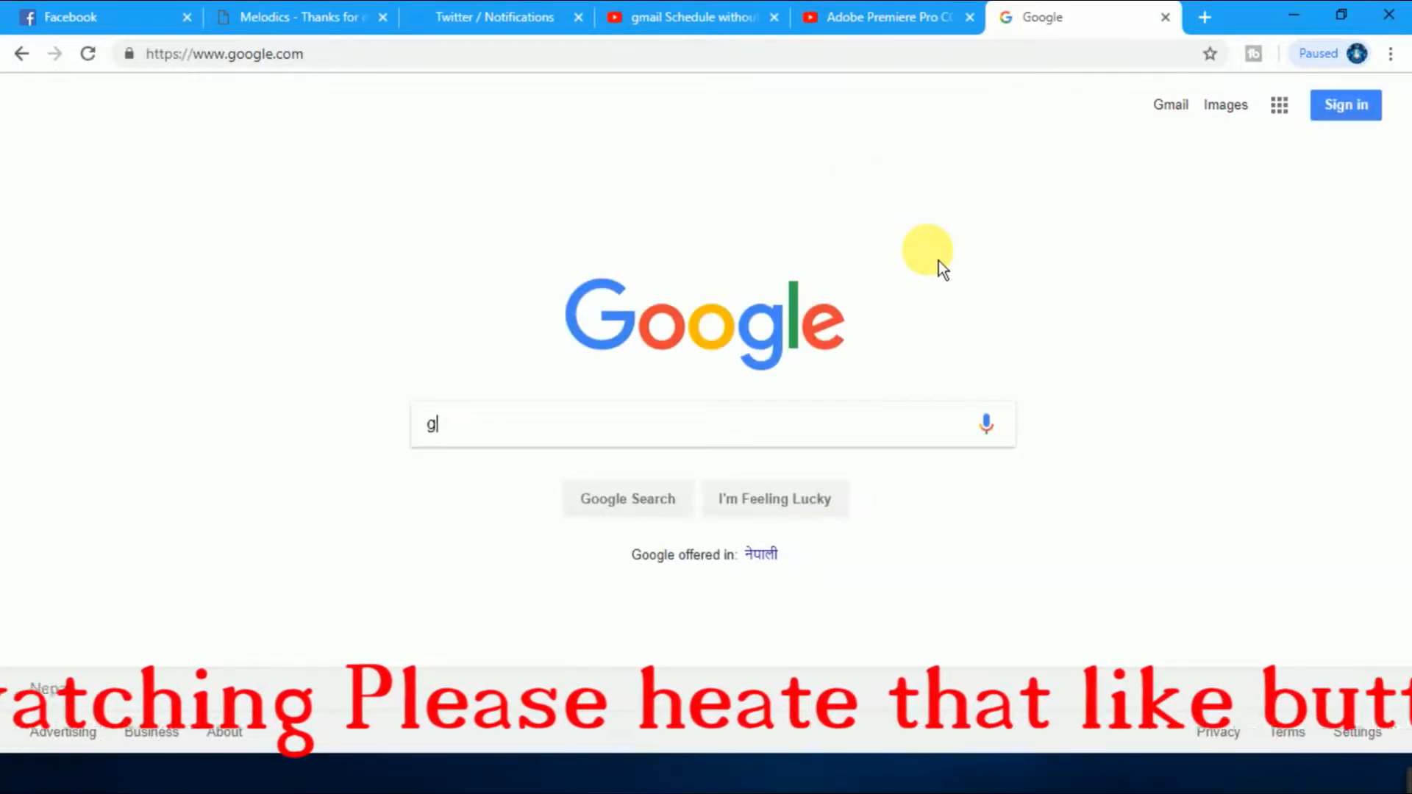
type("mail")
key("Return")
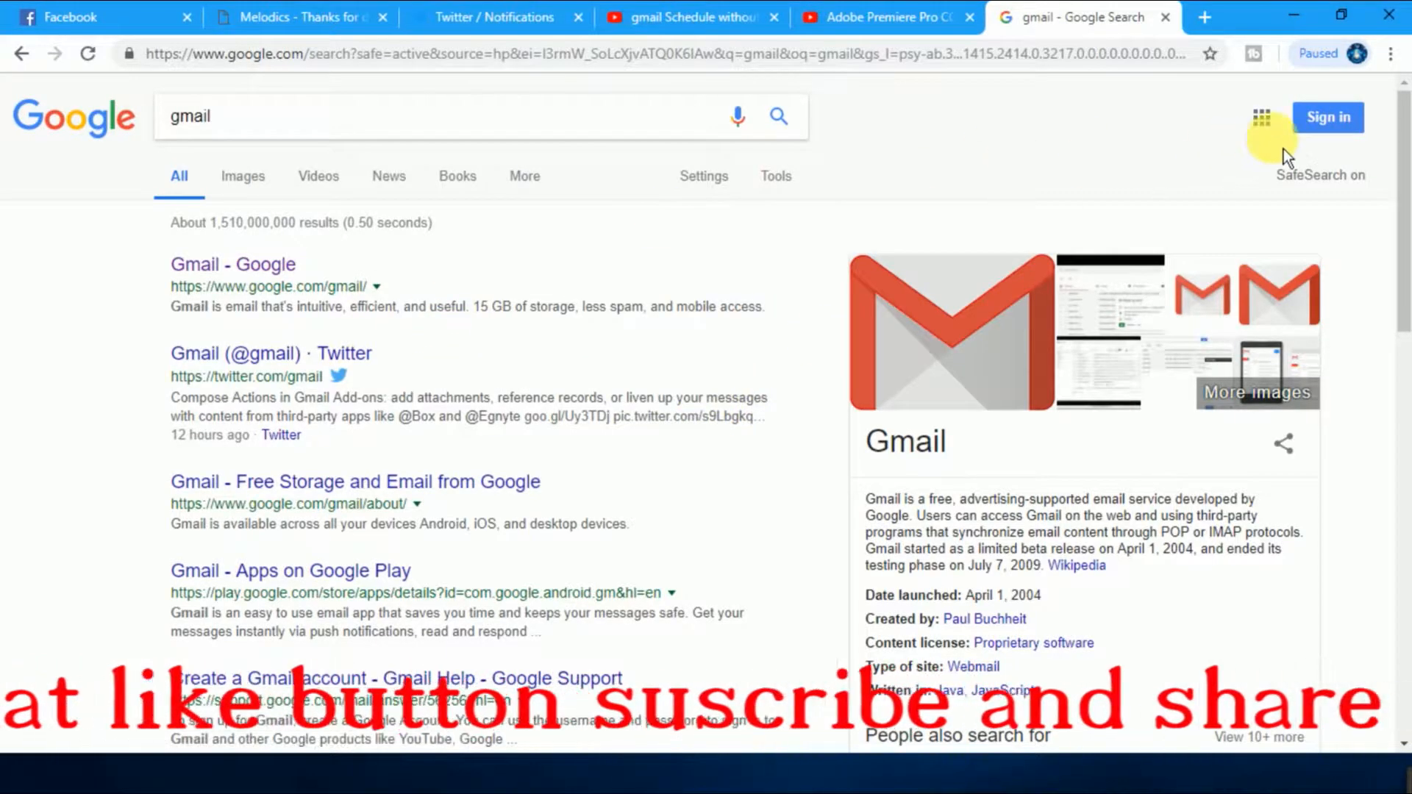
left_click(1333, 122)
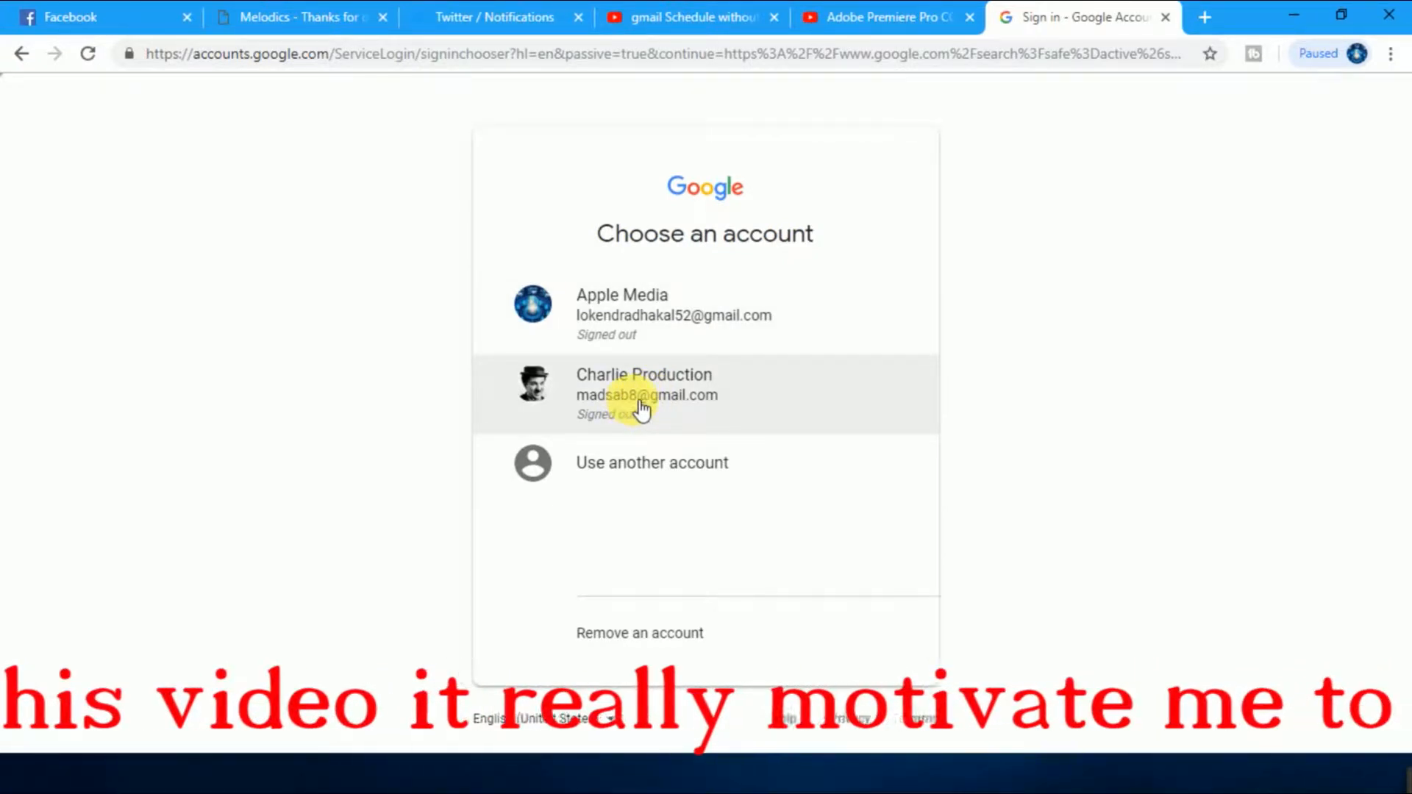
left_click(643, 410)
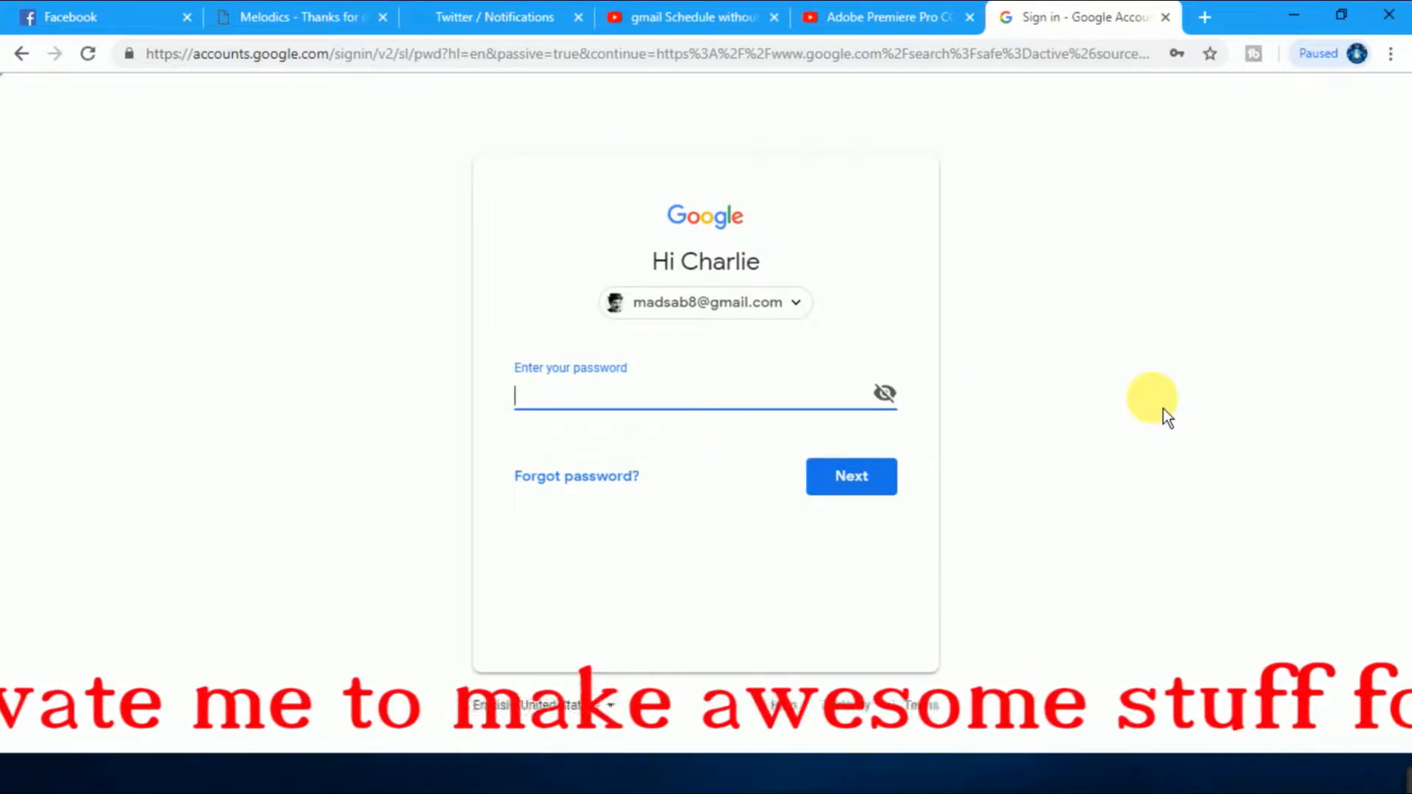
type("••••")
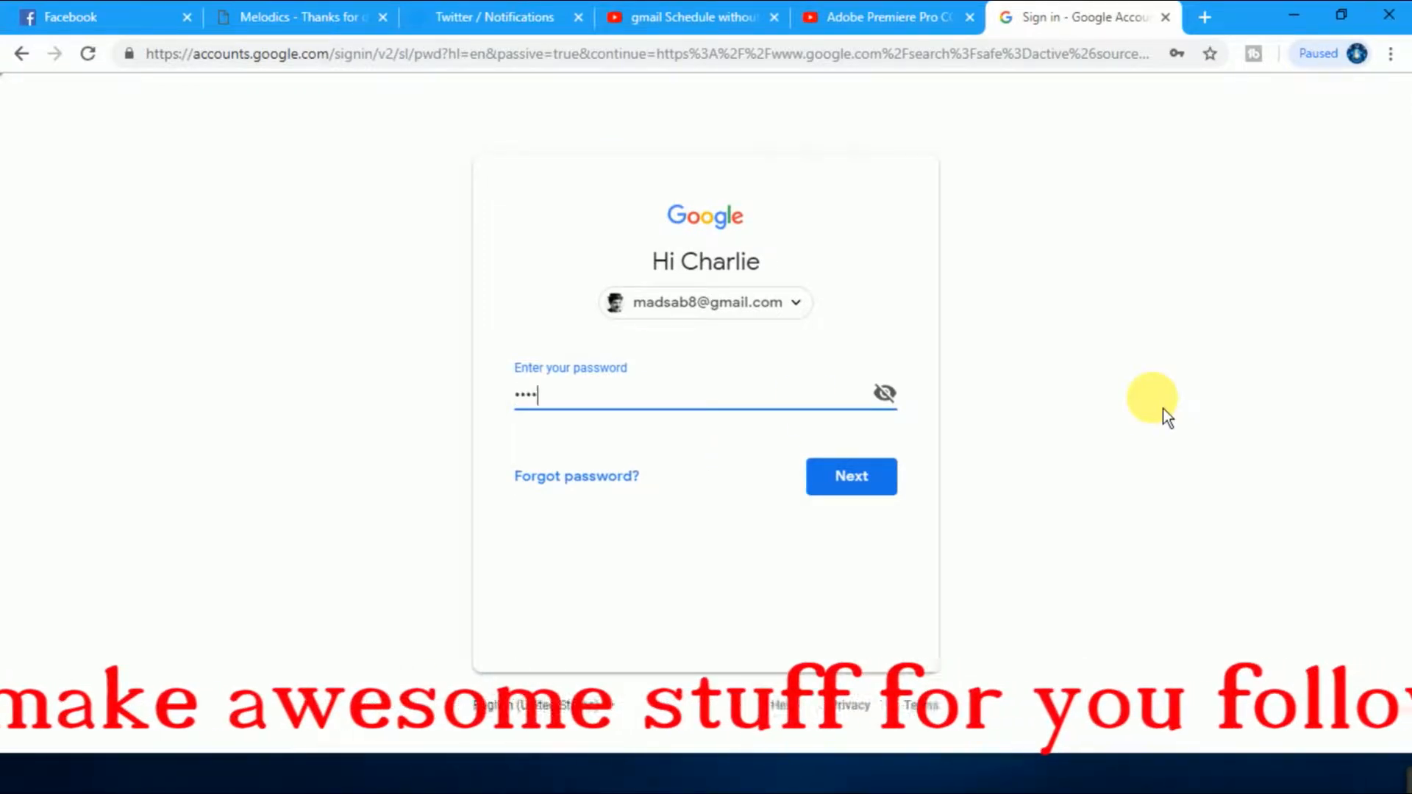
type("••")
- Submit the password, then resubmit the corrected one after the Wrong password error
key("Return")
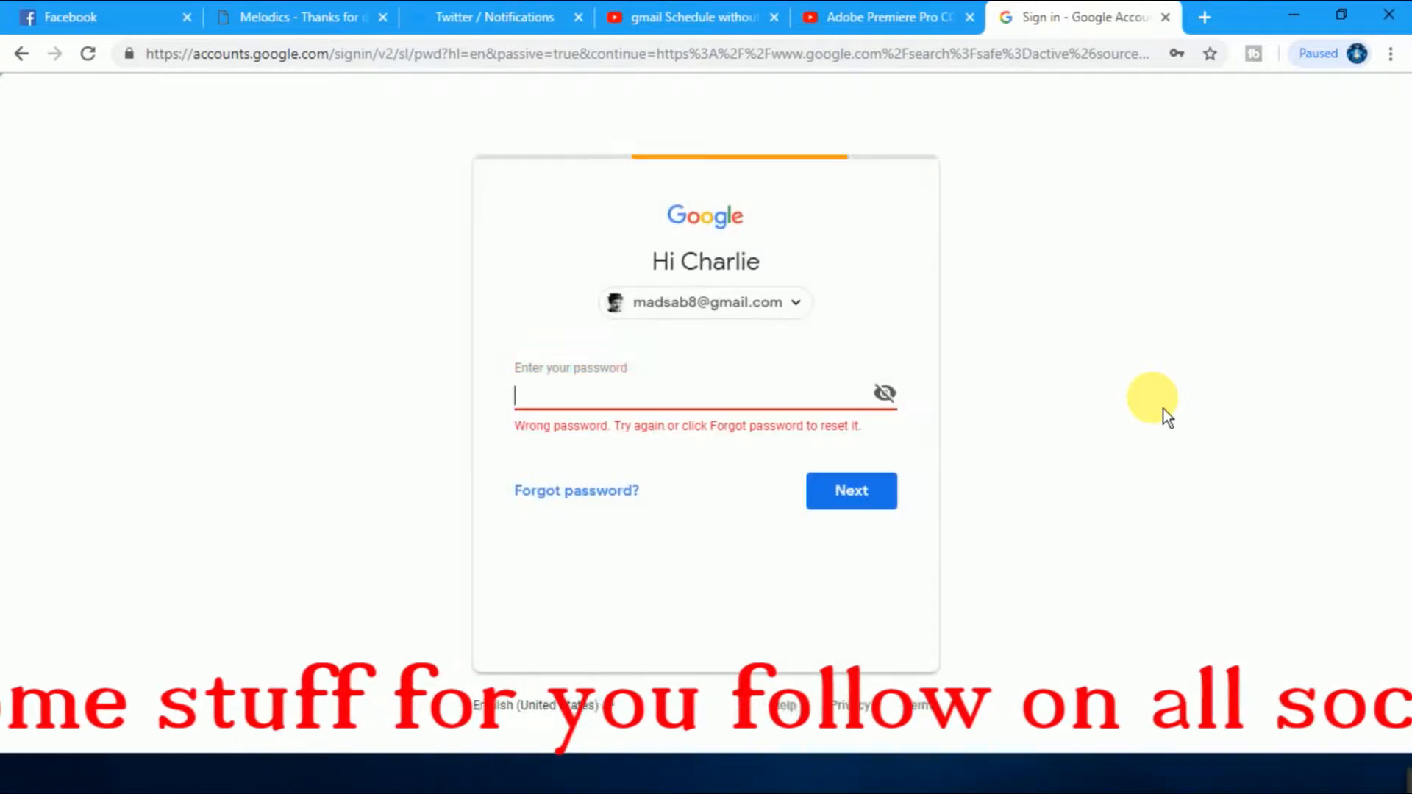
type("••••••")
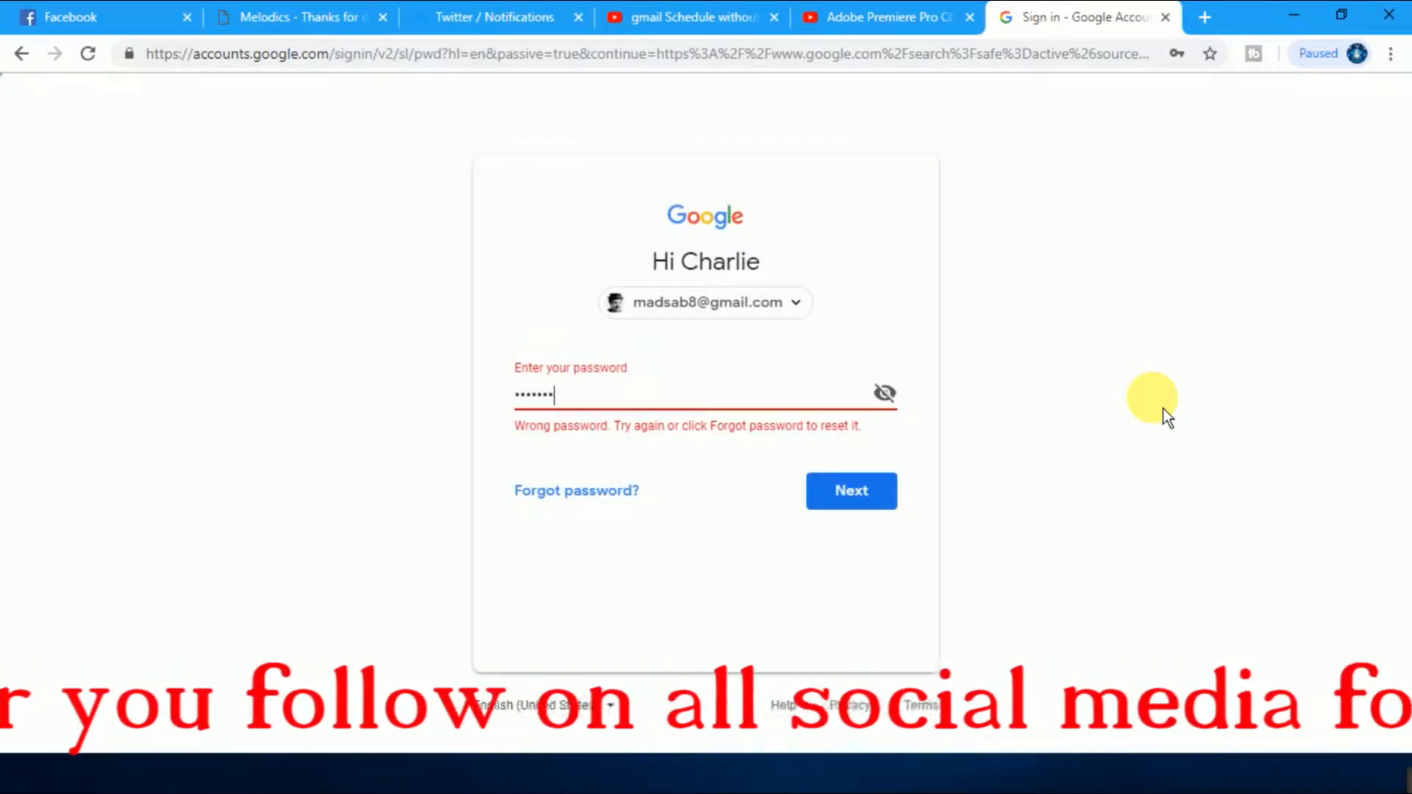
type("•••")
key("Return")
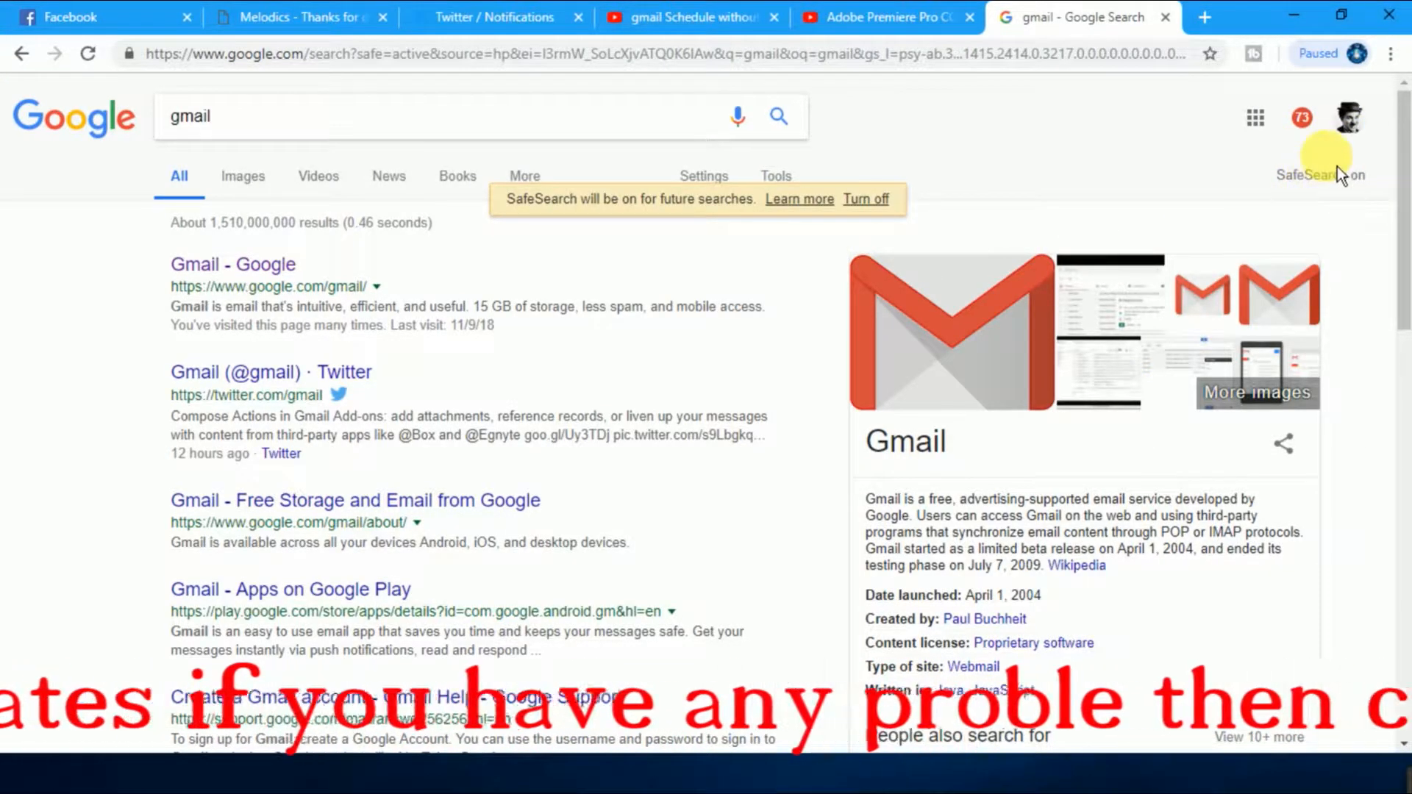
- Open Gmail from the Google apps grid and start composing a new message
left_click(1350, 118)
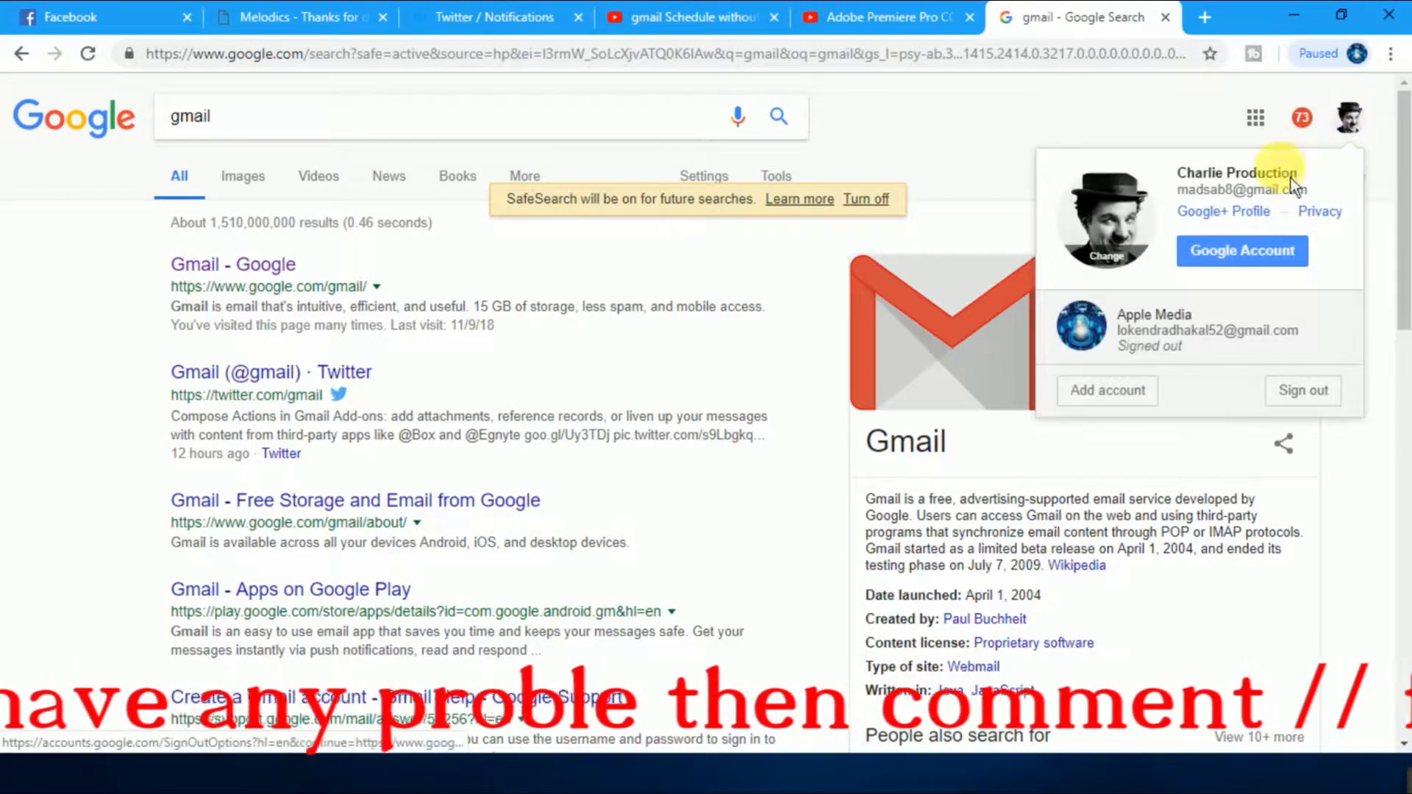
left_click(1255, 117)
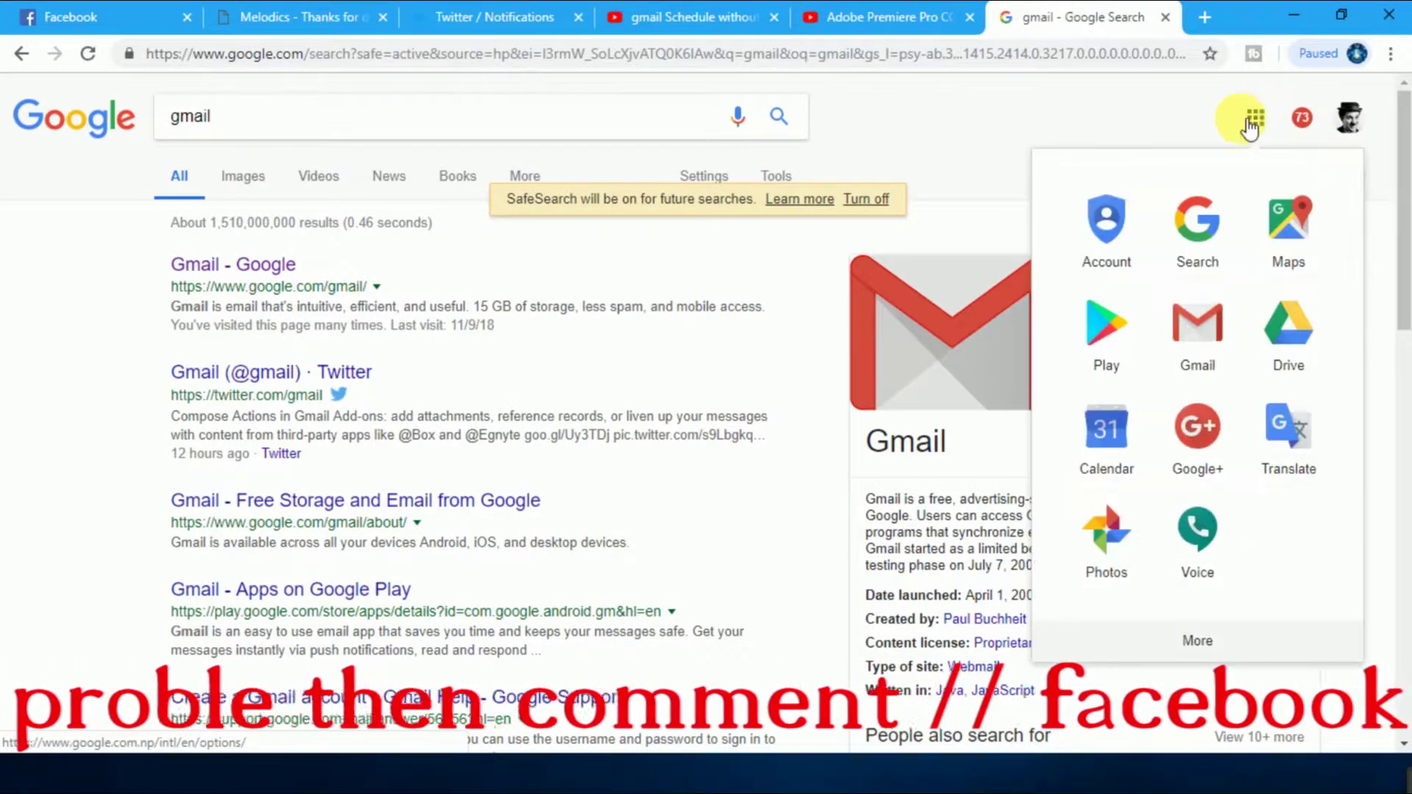
left_click(1203, 343)
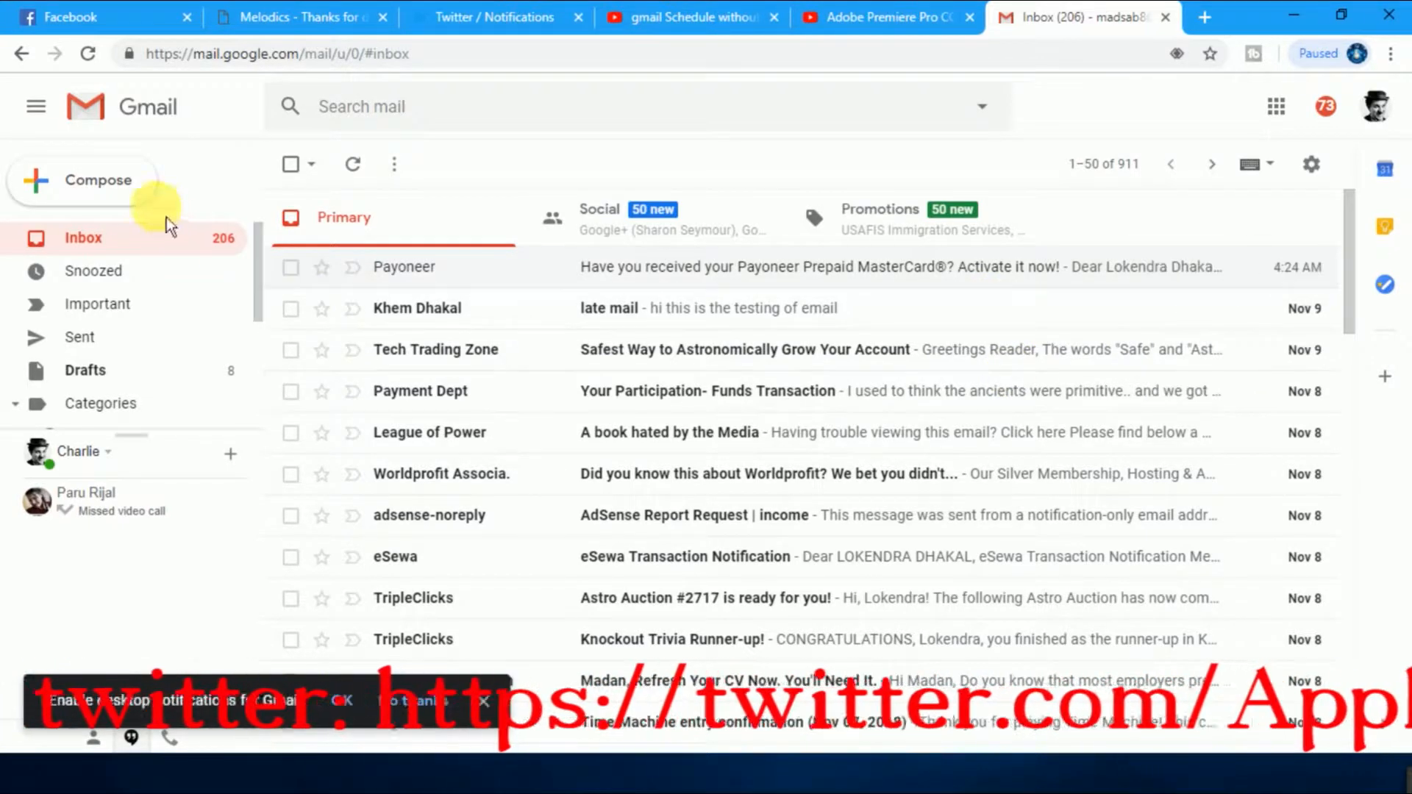
left_click(84, 188)
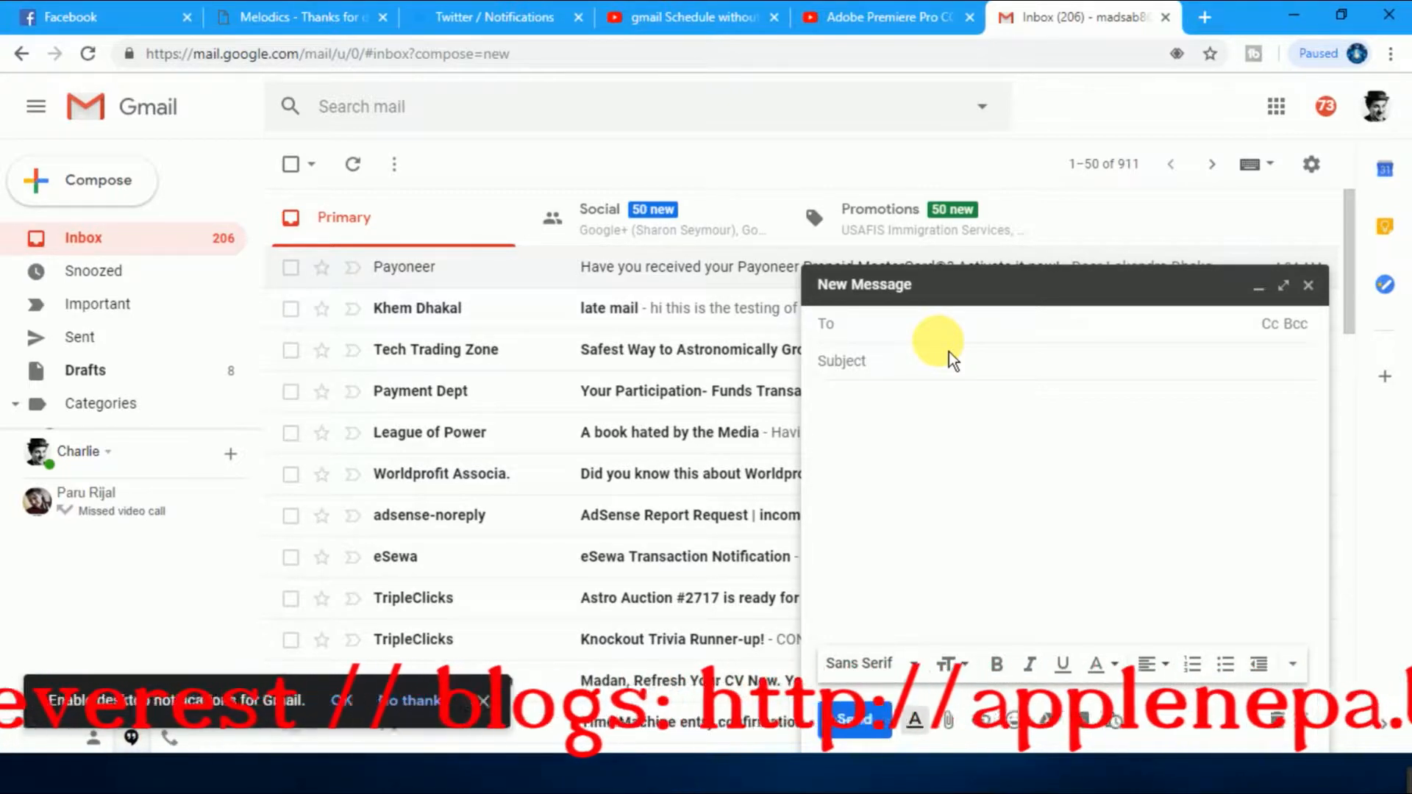
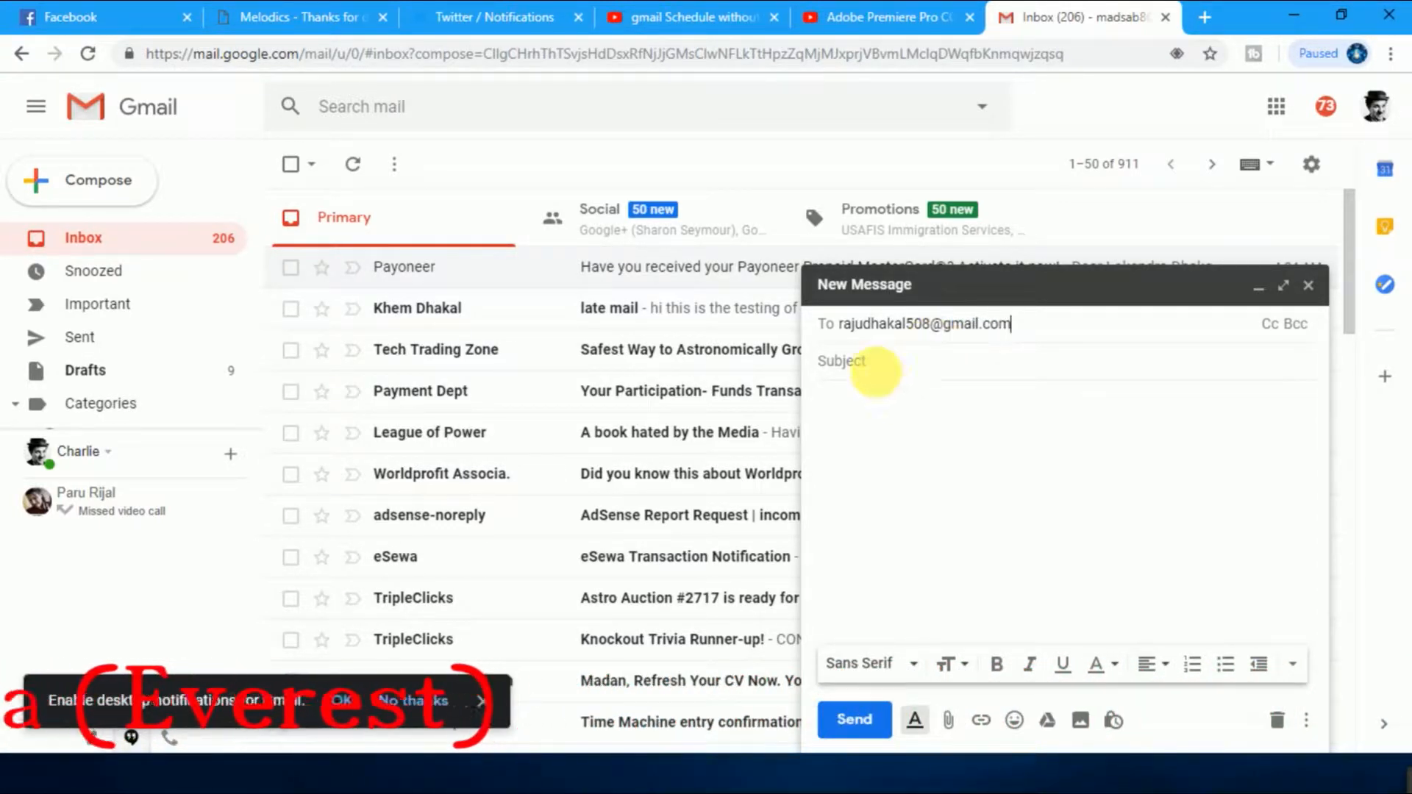
left_click(882, 364)
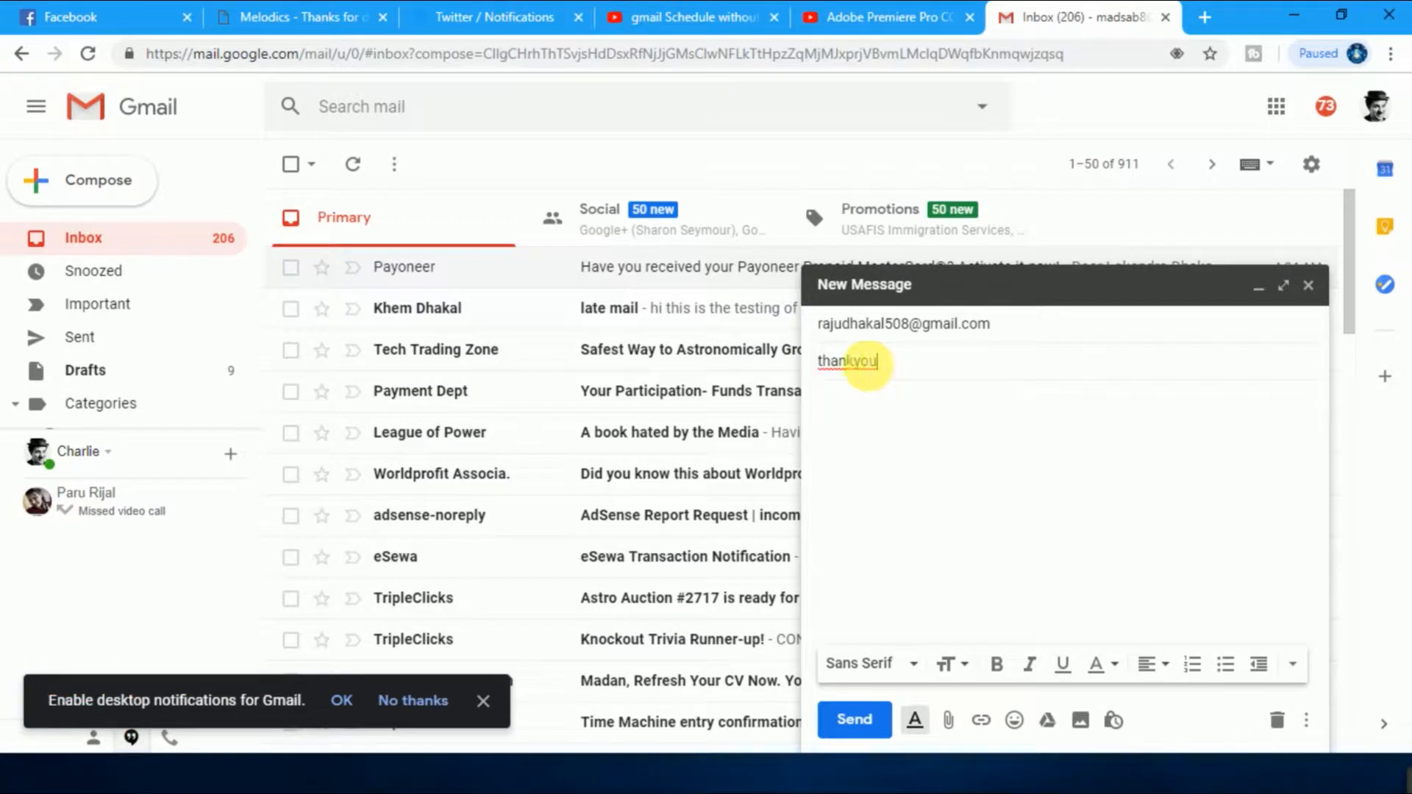
- Write the body line about information on office staff, then save and close the draft
left_click(924, 434)
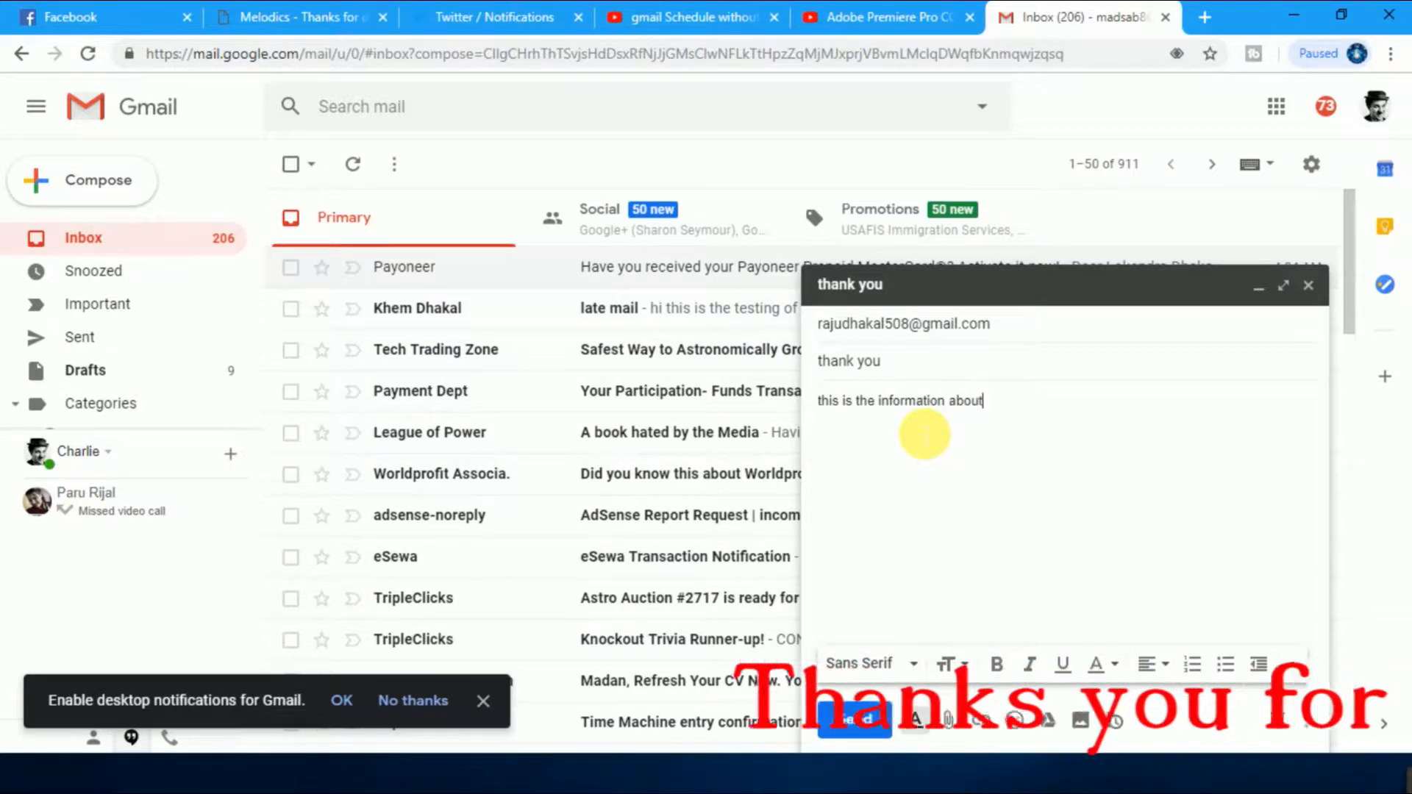
type("e")
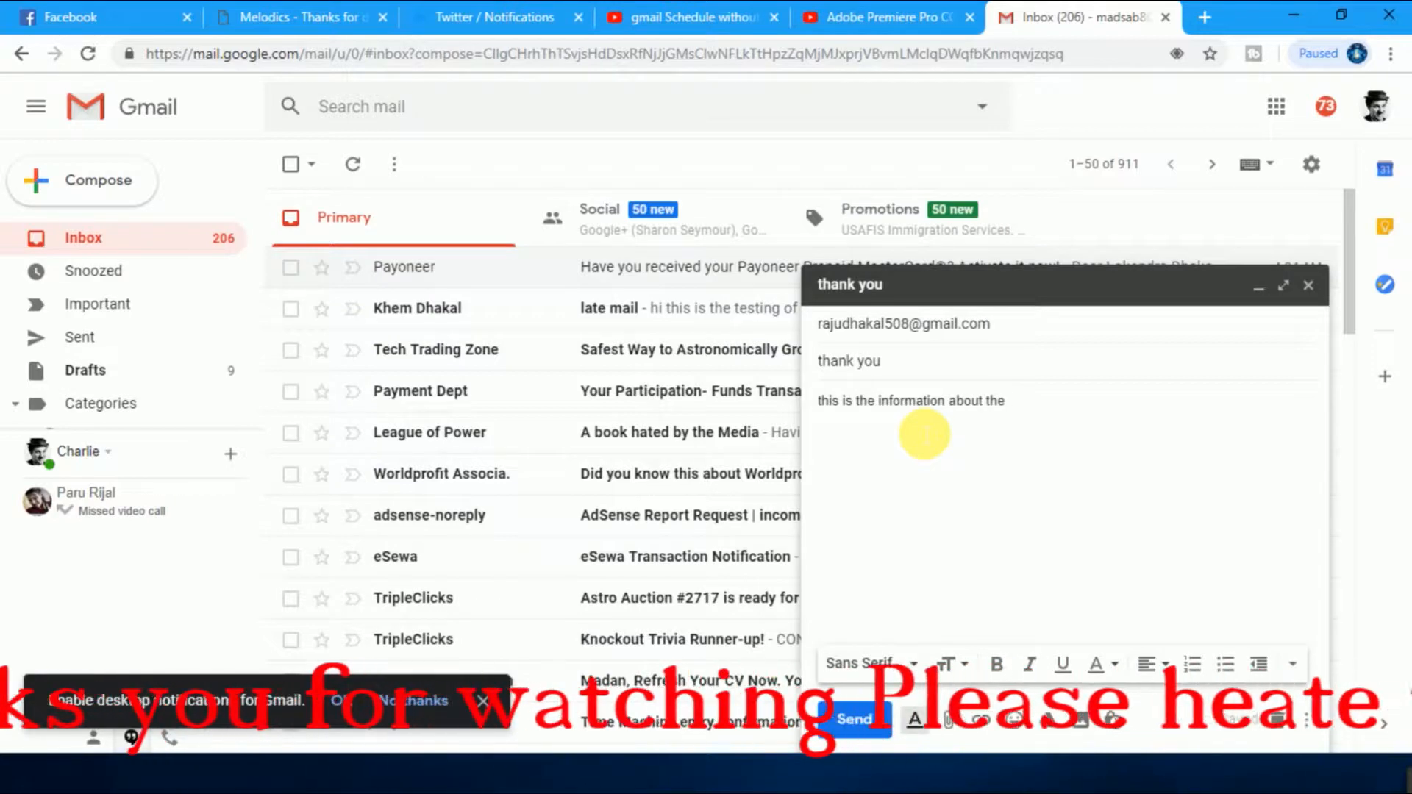
key("BackSpace")
key("BackSpace")
key("BackSpace")
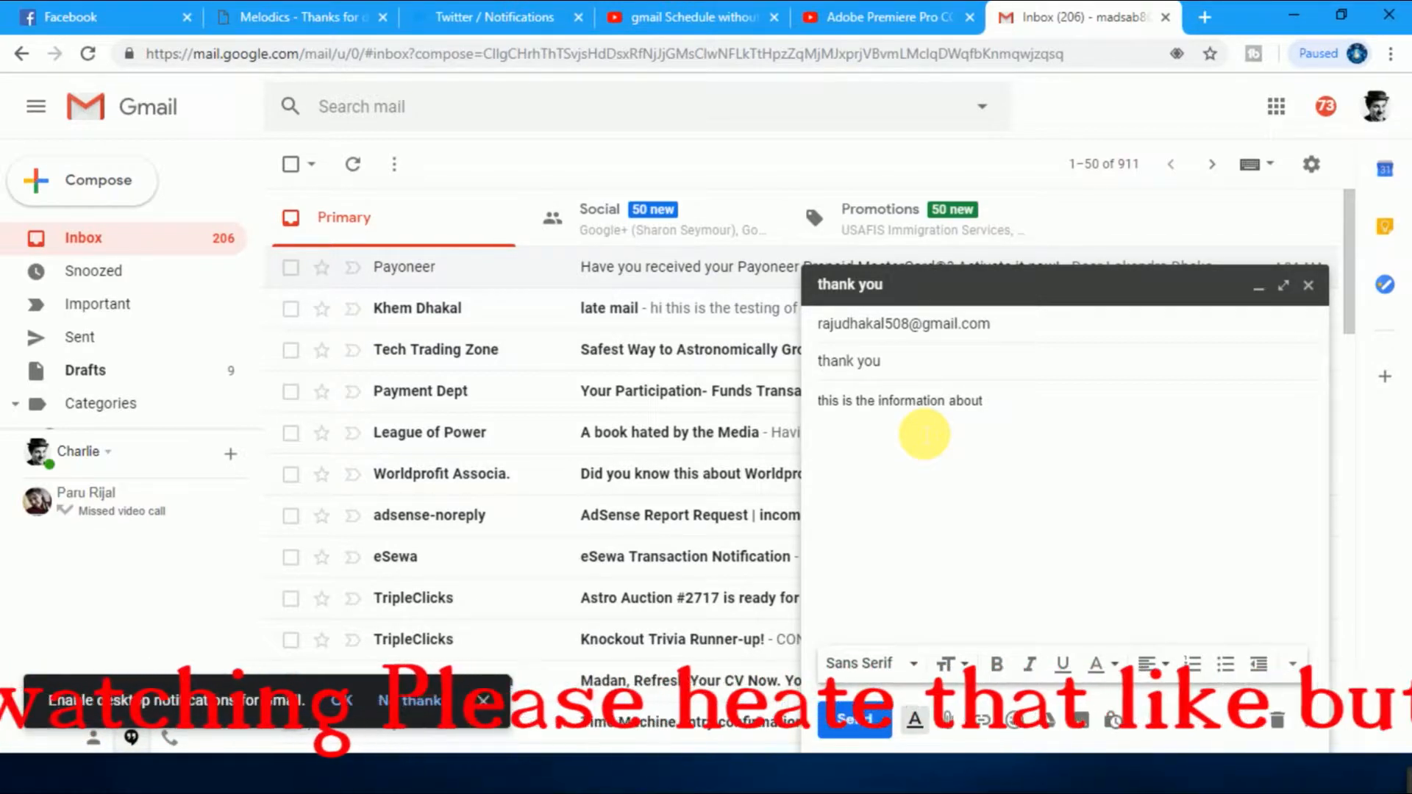
type("our office staff to")
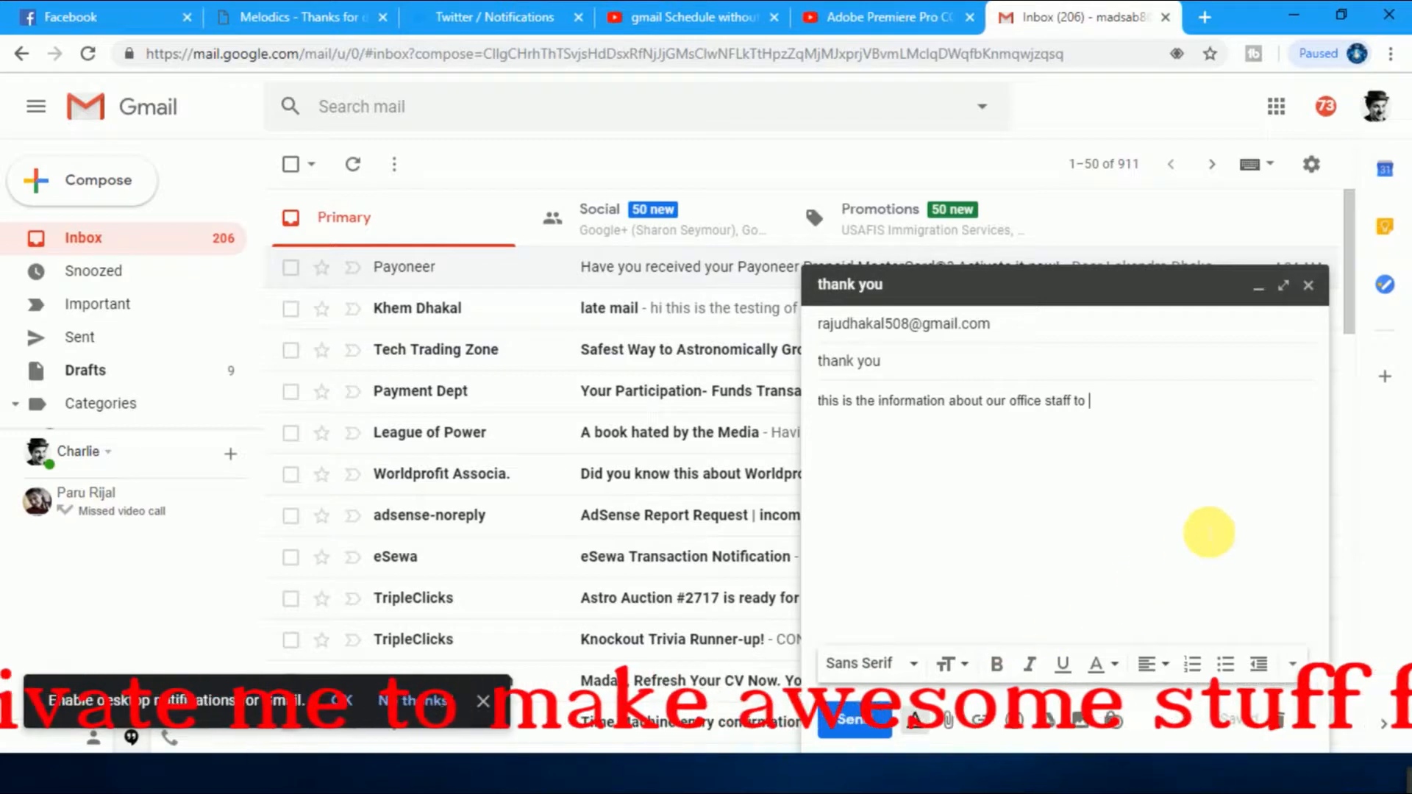
left_click(1313, 291)
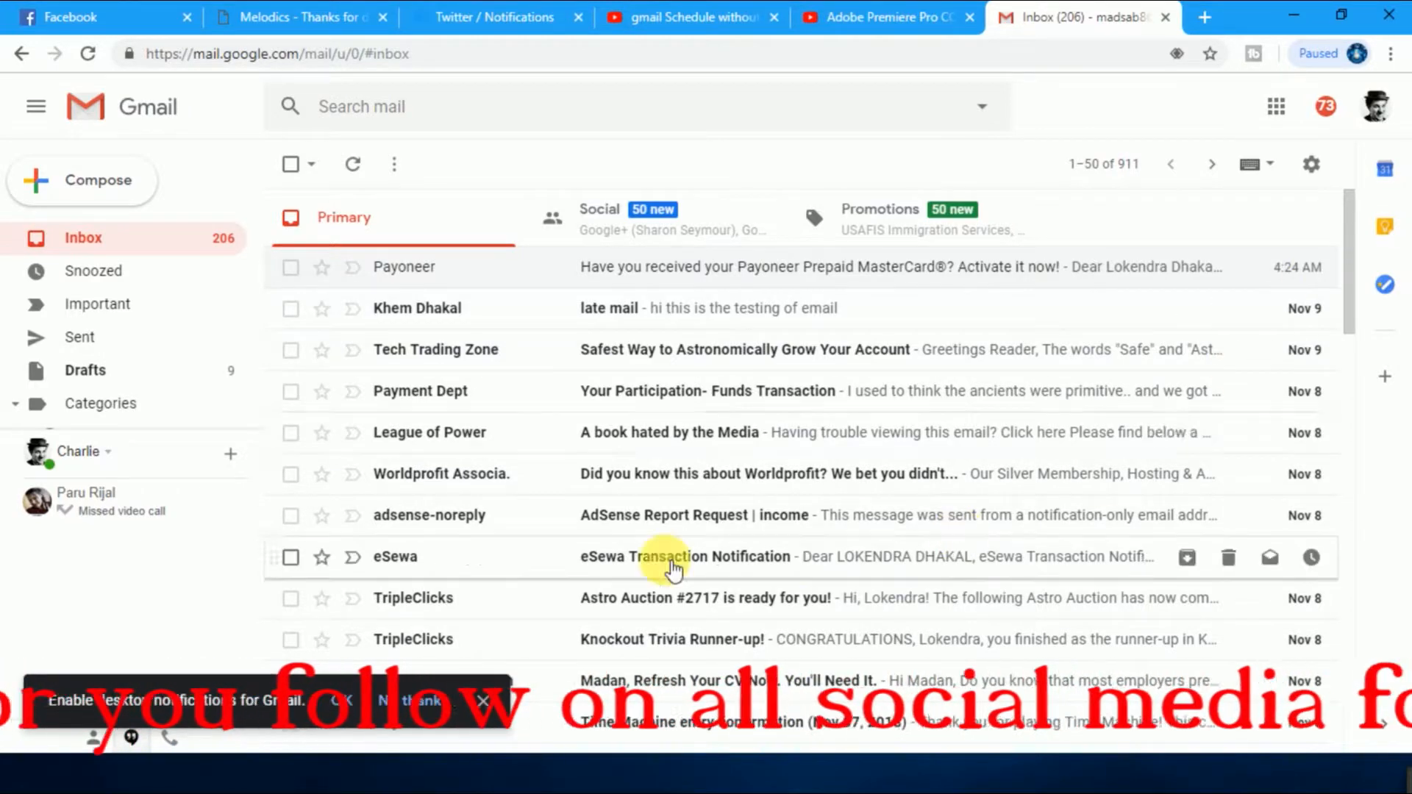
- Open the Drafts folder, where the 'thank you' draft appears first
left_click(85, 369)
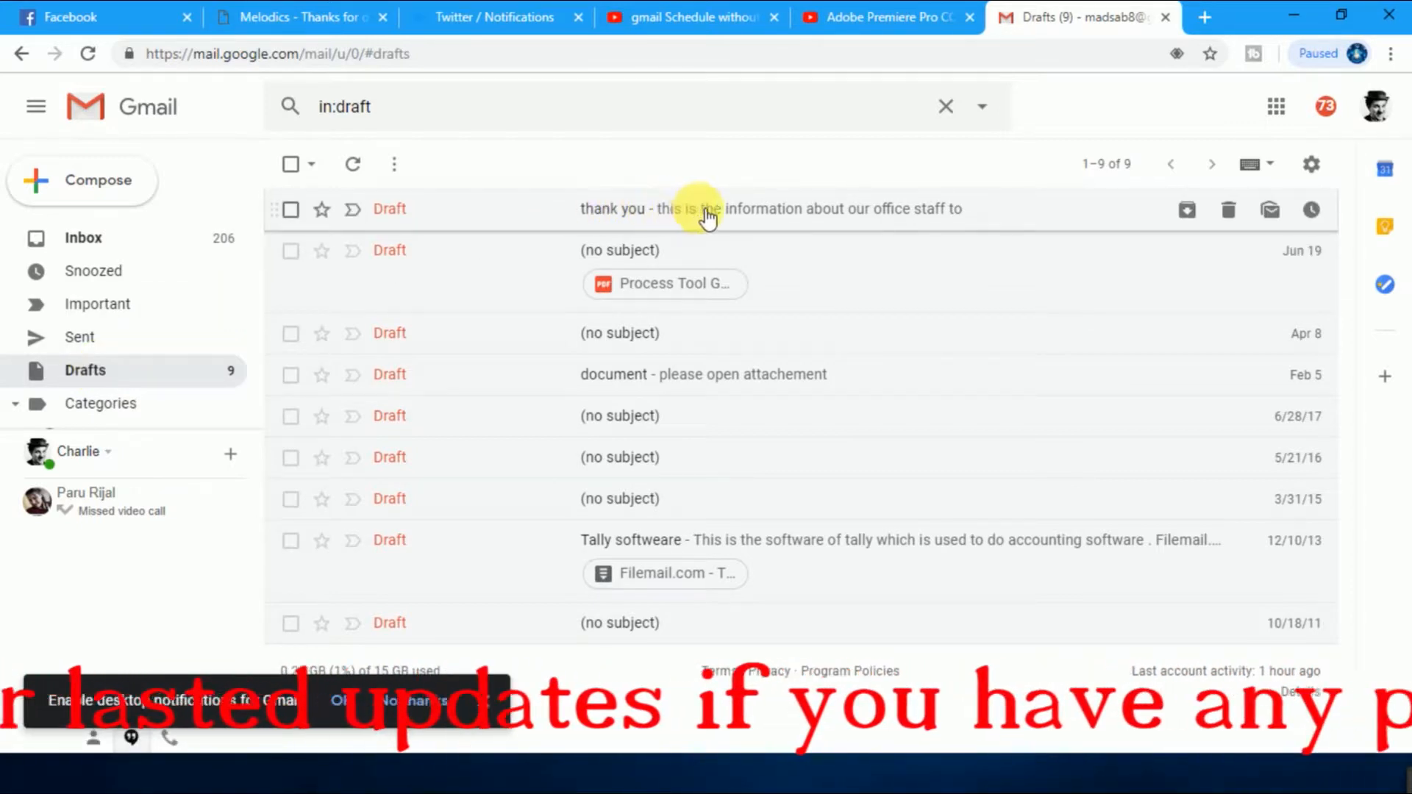
mouse_move(1087, 212)
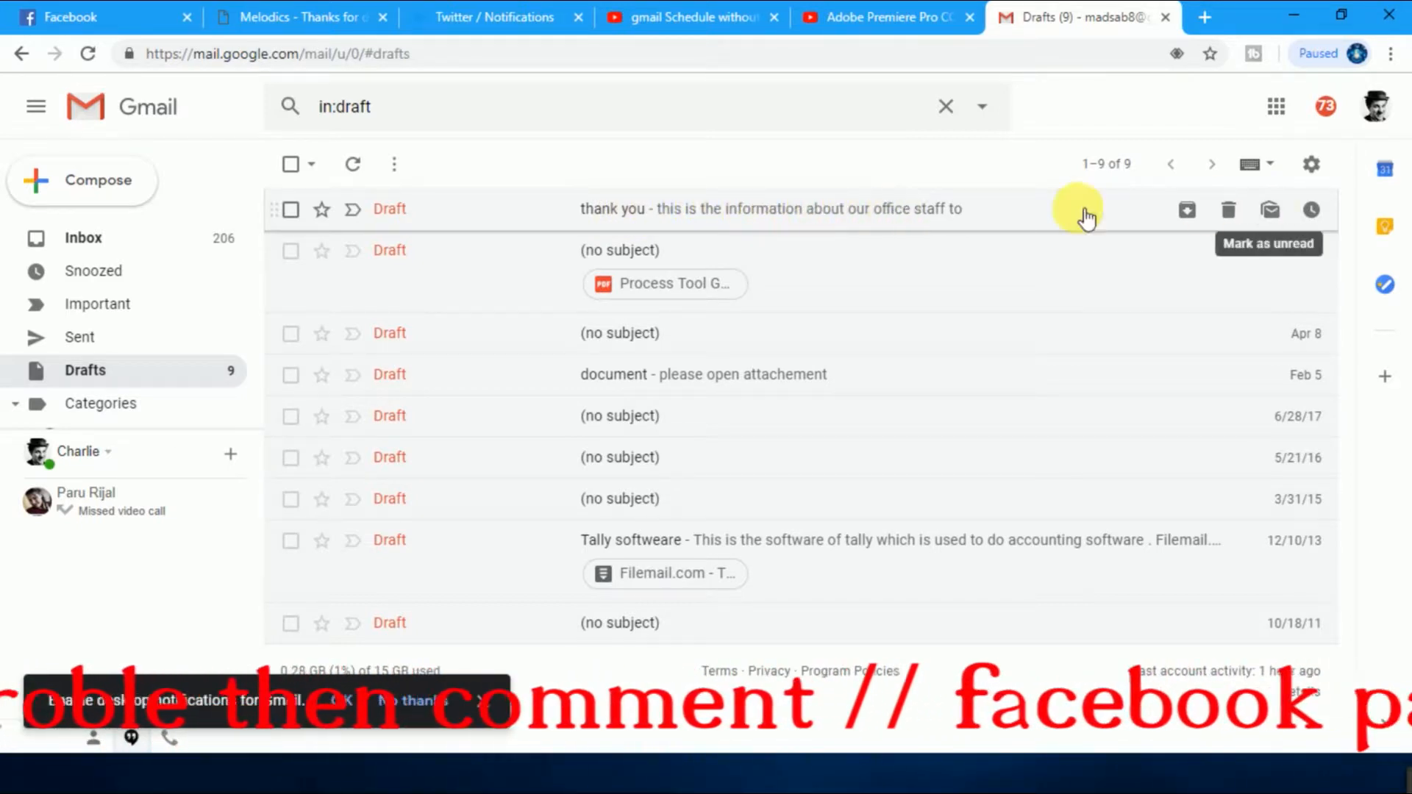
- Choose 'Pick date & time' from the draft's snooze options and select the day number
left_click(1313, 210)
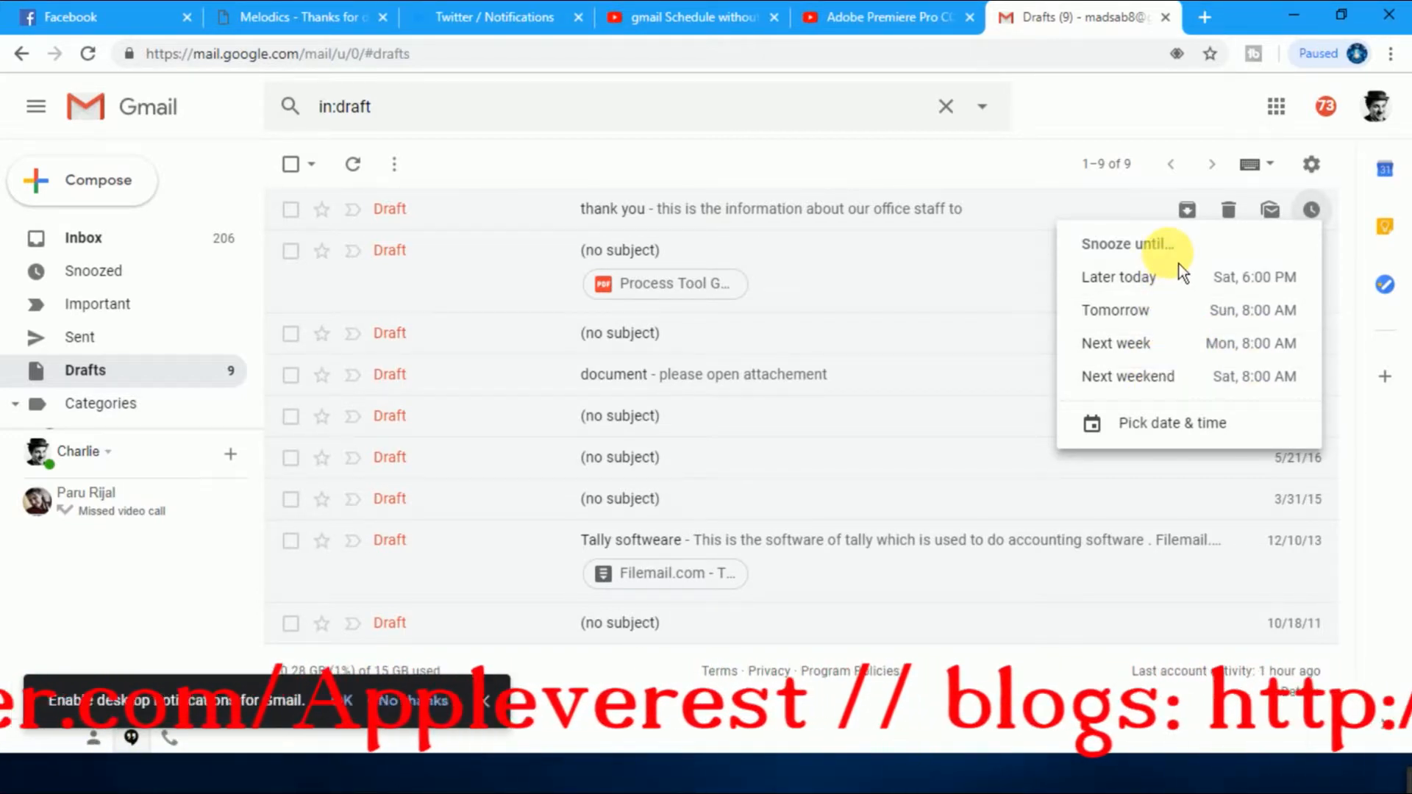
left_click(1201, 428)
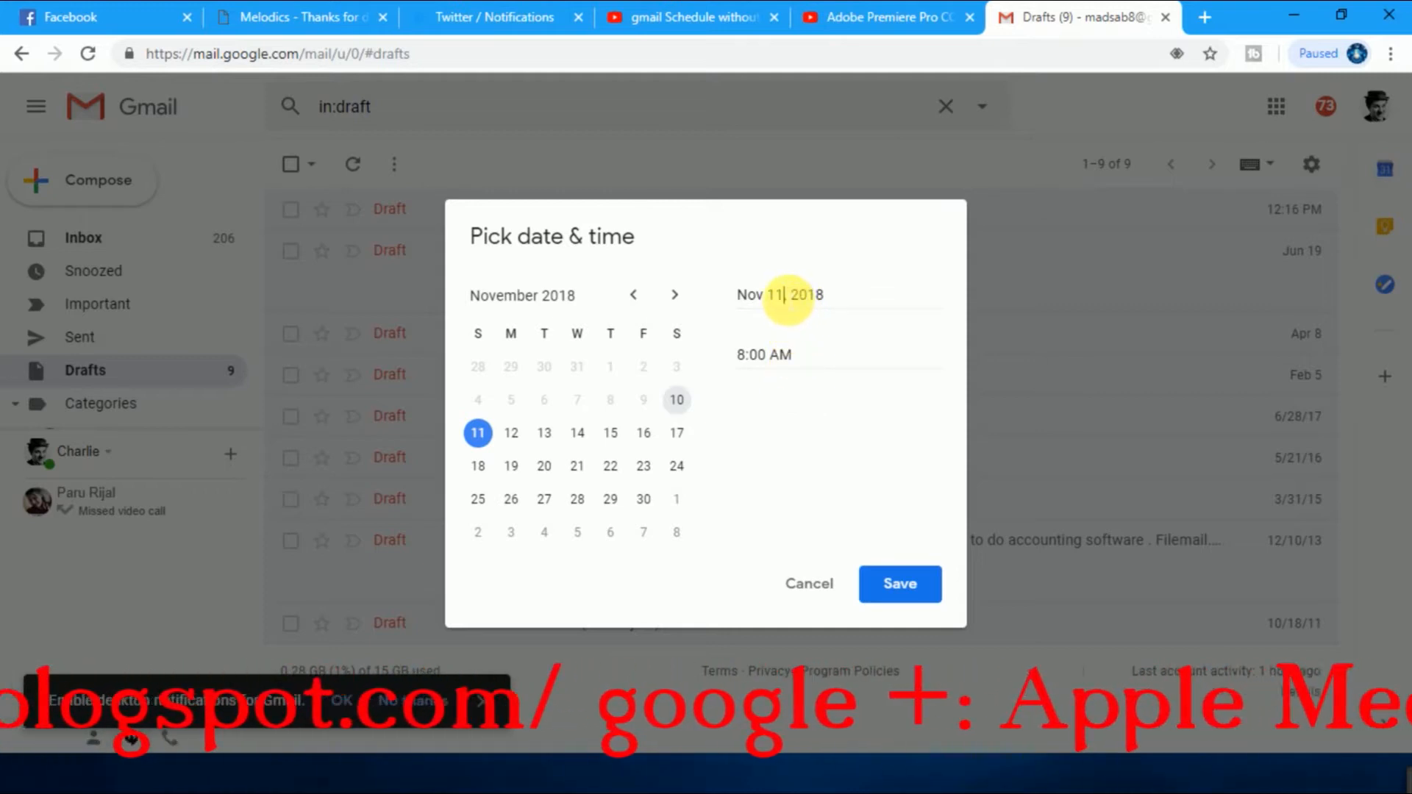
double_click(776, 294)
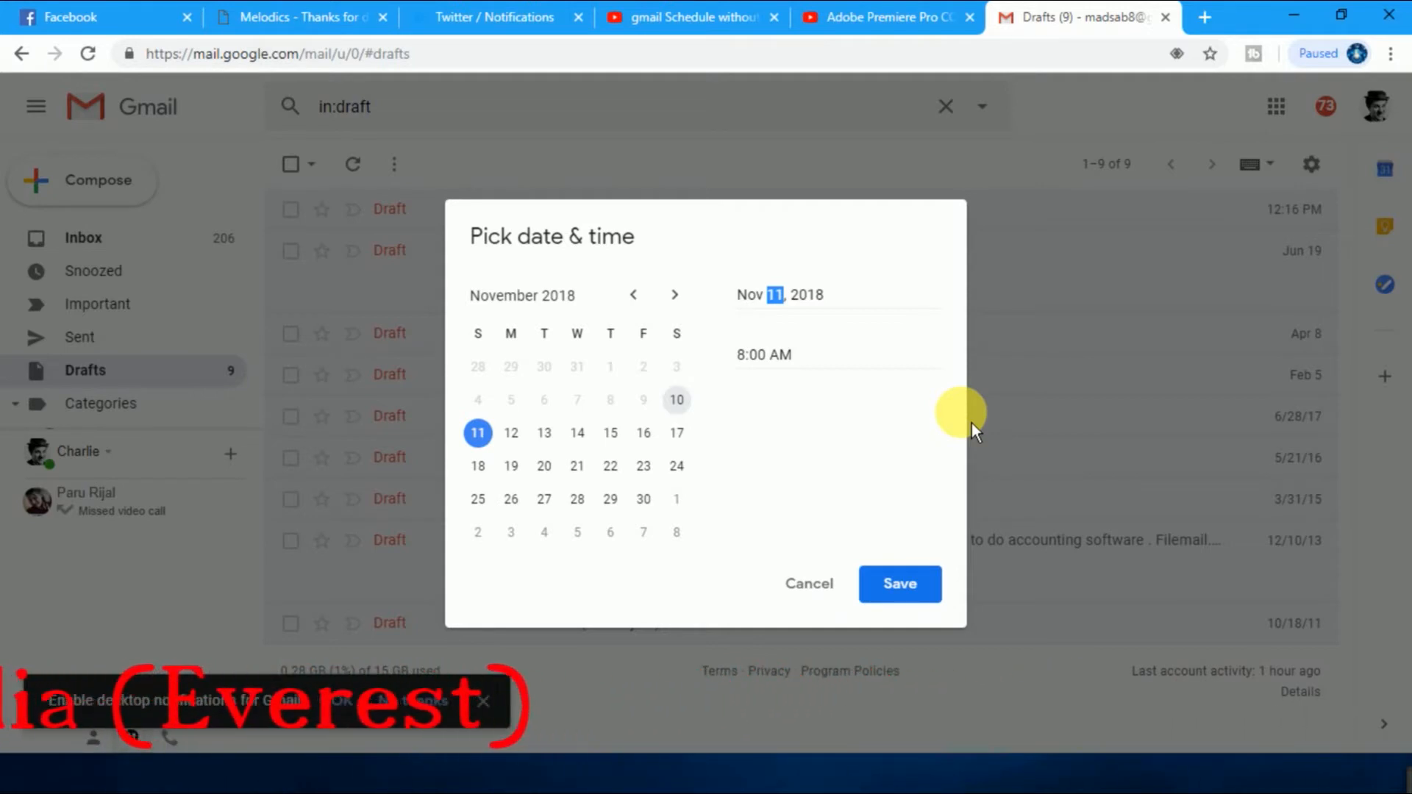
type("12")
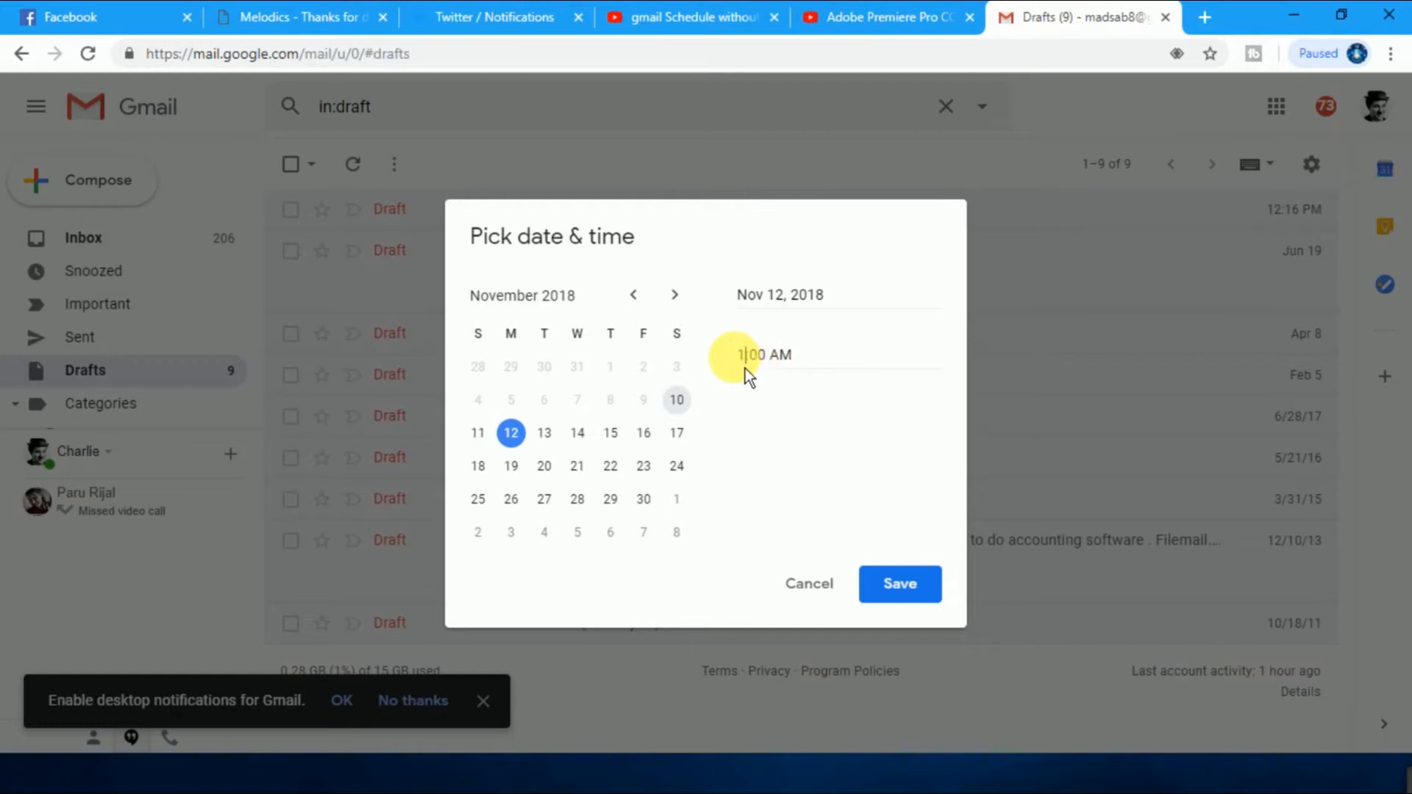
type("10")
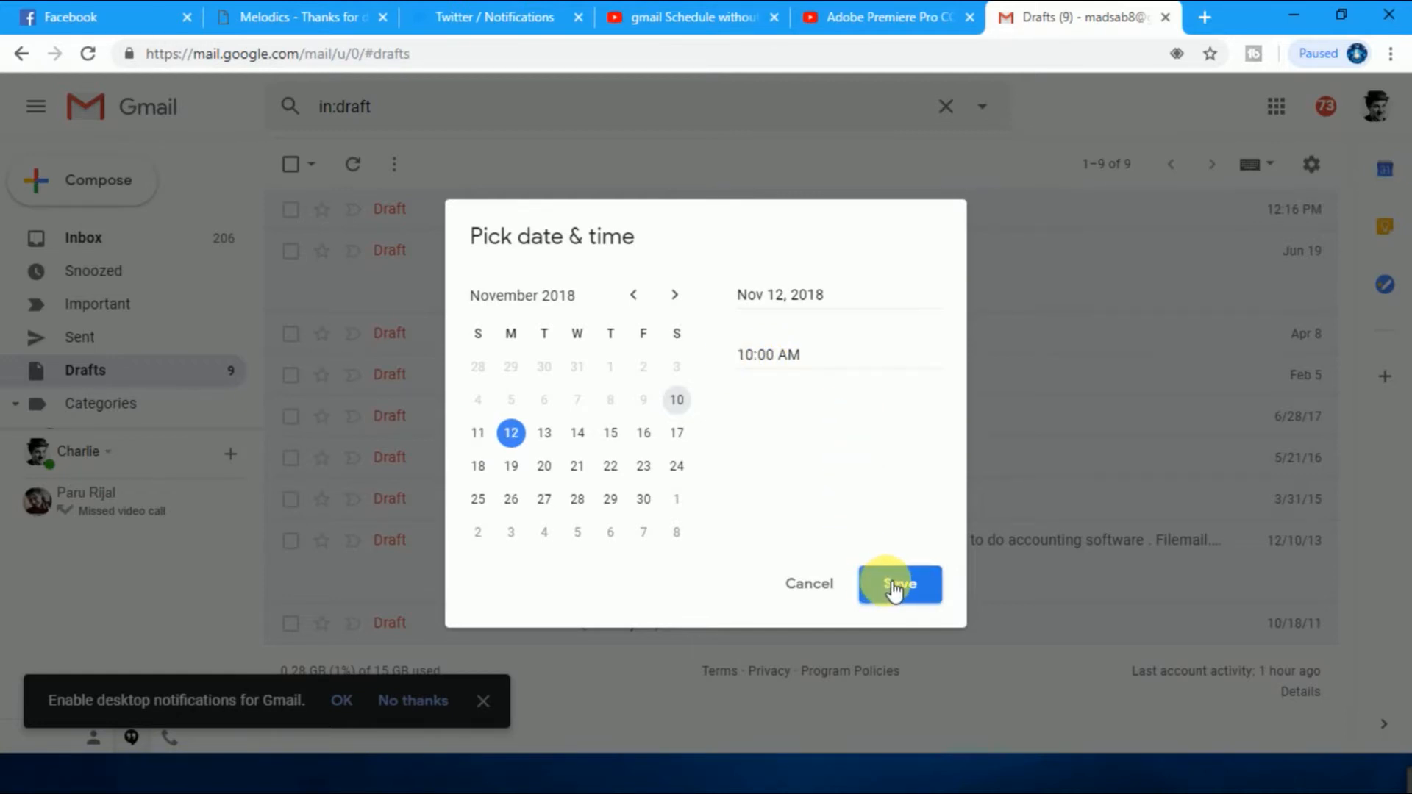
- Save the snooze for Nov 12, 2018 at 10:00 AM
left_click(900, 588)
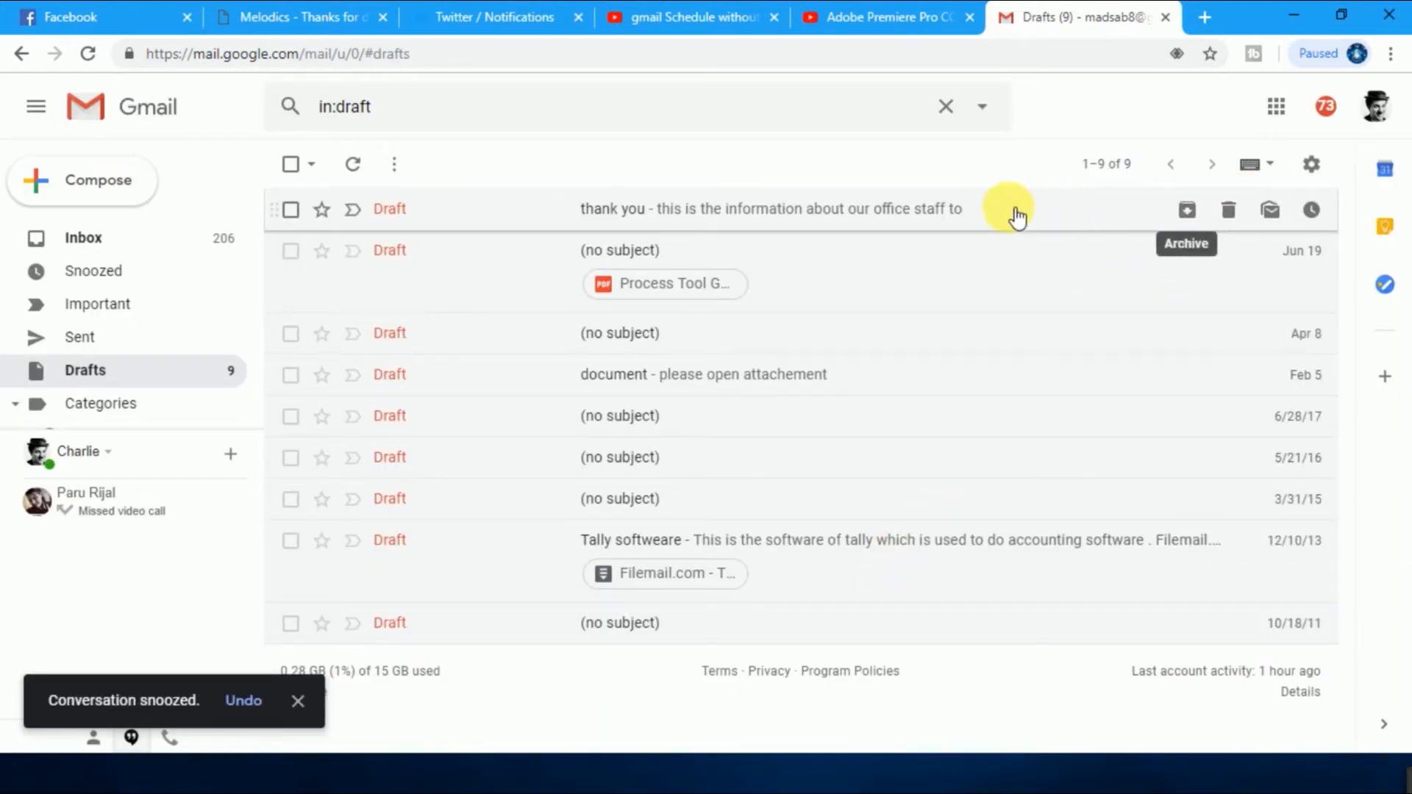
- Reopen the draft's snooze options to verify the last snooze reads Mon, Nov 12, 10:00 AM
left_click(1312, 208)
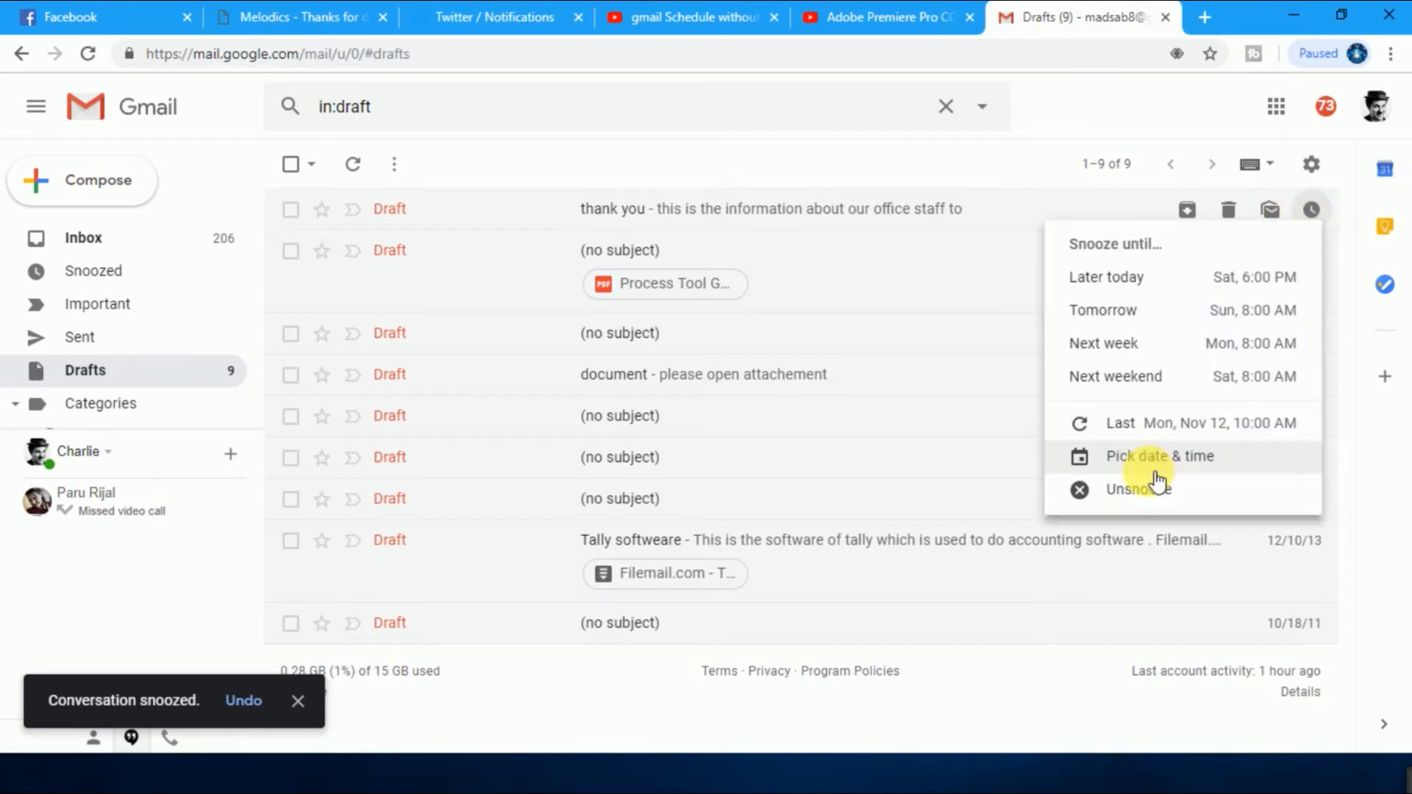